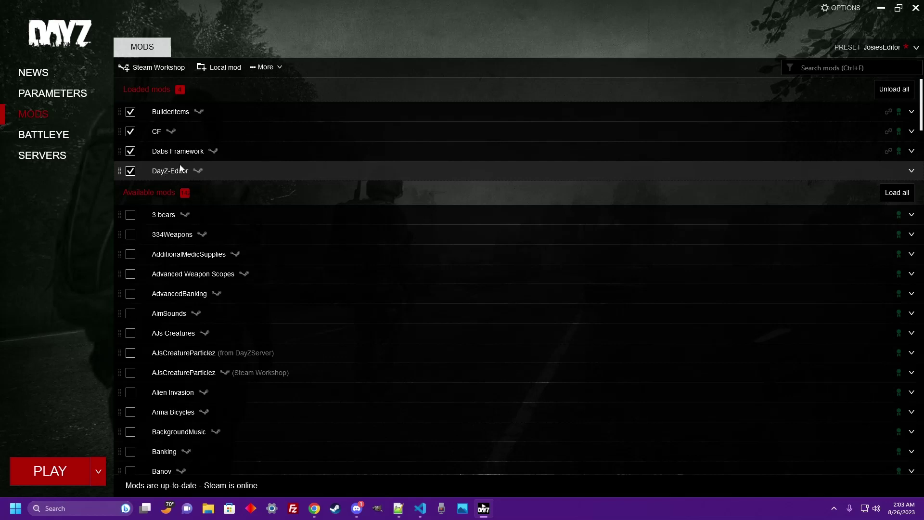
- Unload only the BuilderItems mod, keep its dependent DayZ-Editor loaded, and launch the game
{"action": "left_click", "coordinate": [131, 114]}
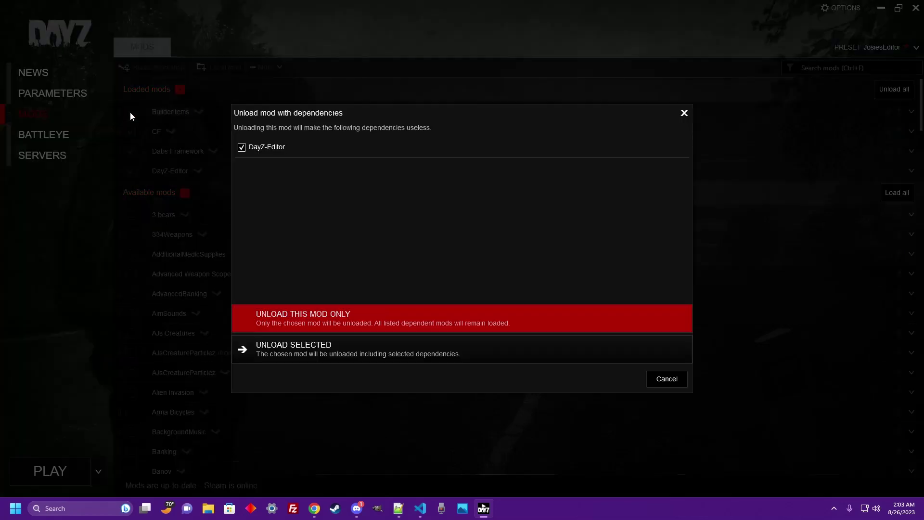
{"action": "left_click", "coordinate": [315, 322]}
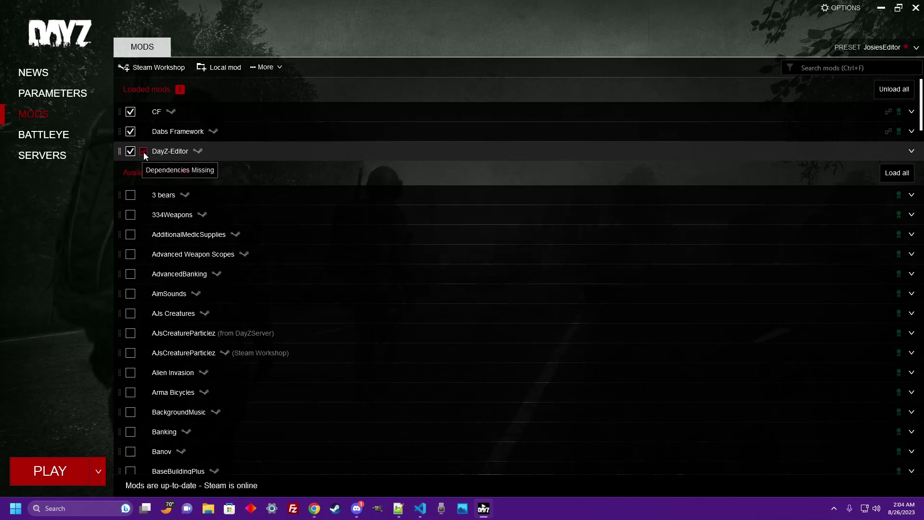
{"action": "left_click", "coordinate": [68, 470]}
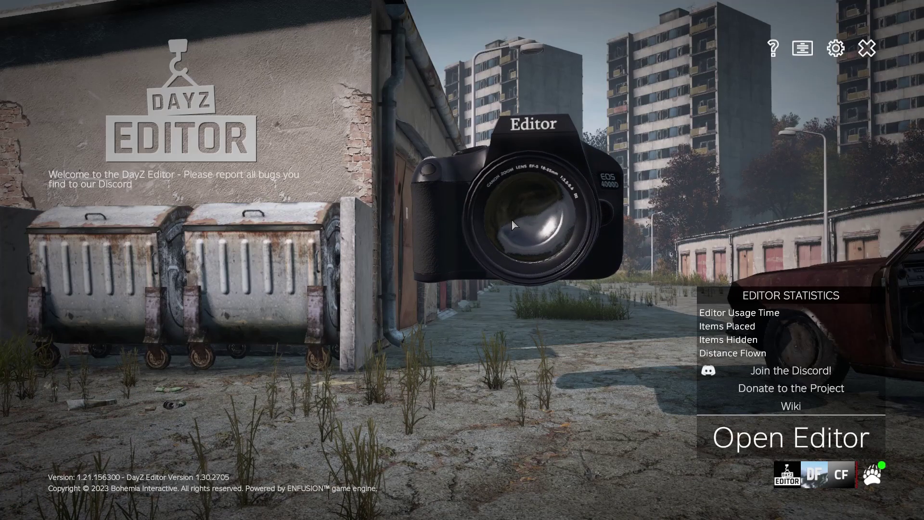
- Open the editor with the ChernarusPlus map
{"action": "left_click", "coordinate": [732, 440]}
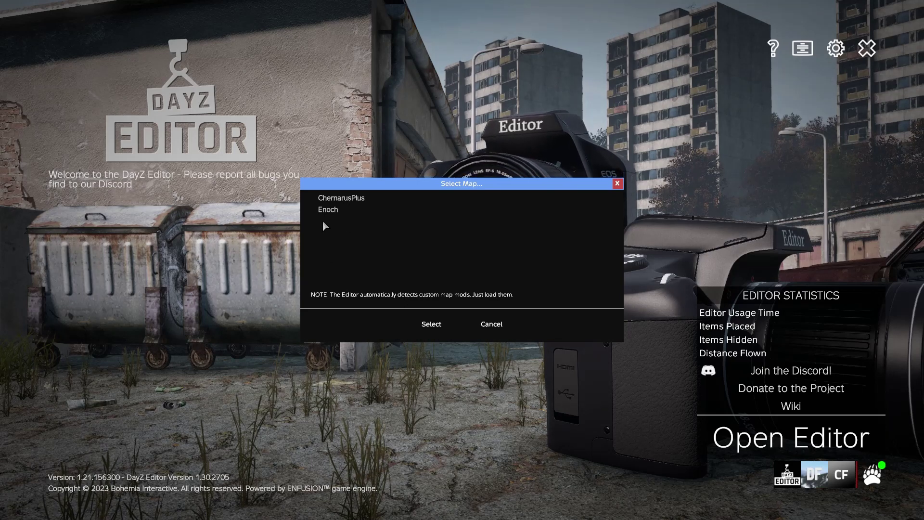
{"action": "left_click", "coordinate": [341, 198]}
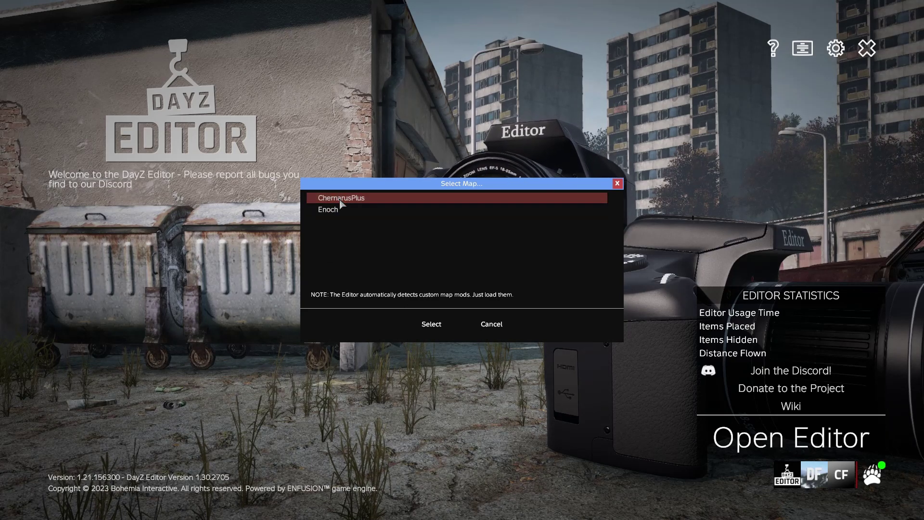
{"action": "left_click", "coordinate": [426, 326]}
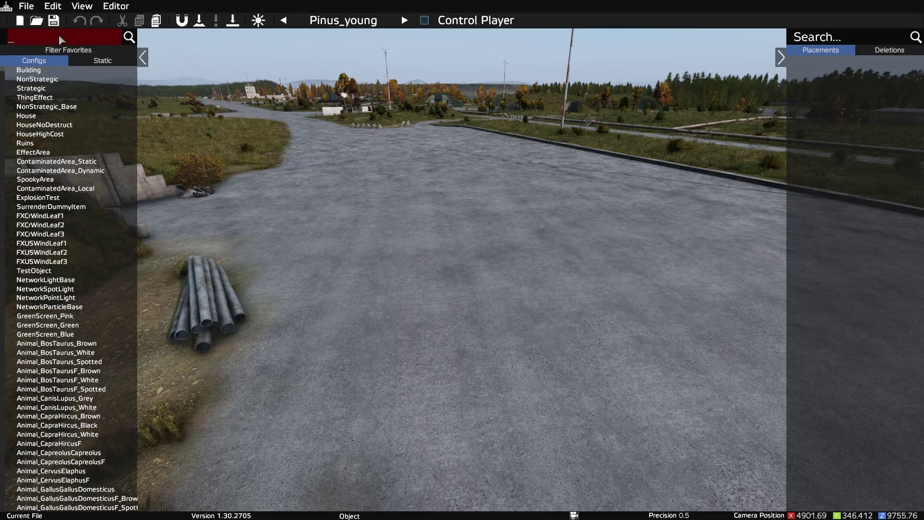
- Find the C130 wreck object and place Land_Wreck_C130J on the tarmac, facing away from the camera
{"action": "type", "text": "c130"}
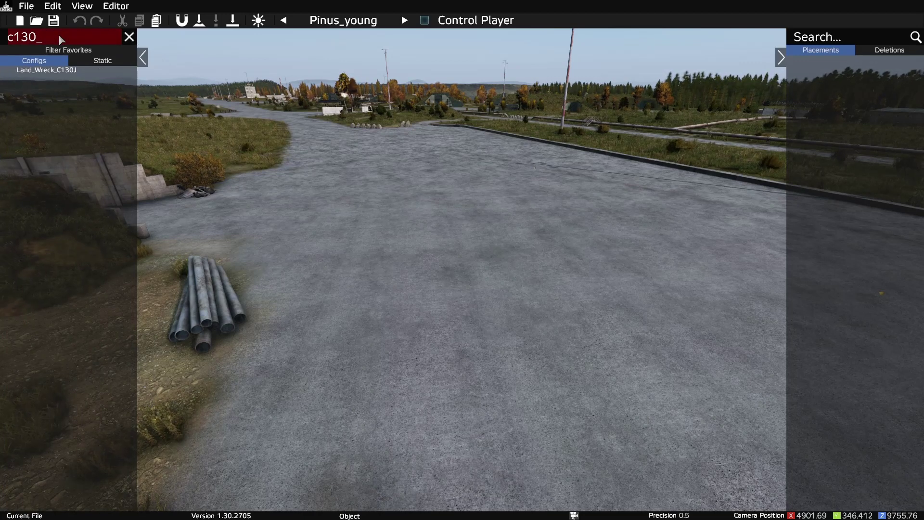
{"action": "mouse_move", "coordinate": [48, 75]}
{"action": "left_click_drag", "start_coordinate": [43, 72], "coordinate": [461, 154]}
{"action": "scroll", "coordinate": [455, 231], "scroll_direction": "down", "scroll_amount": 4}
{"action": "scroll", "coordinate": [454, 230], "scroll_direction": "up", "scroll_amount": 3}
{"action": "scroll", "coordinate": [469, 169], "scroll_direction": "down", "scroll_amount": 4}
{"action": "scroll", "coordinate": [462, 176], "scroll_direction": "down", "scroll_amount": 6}
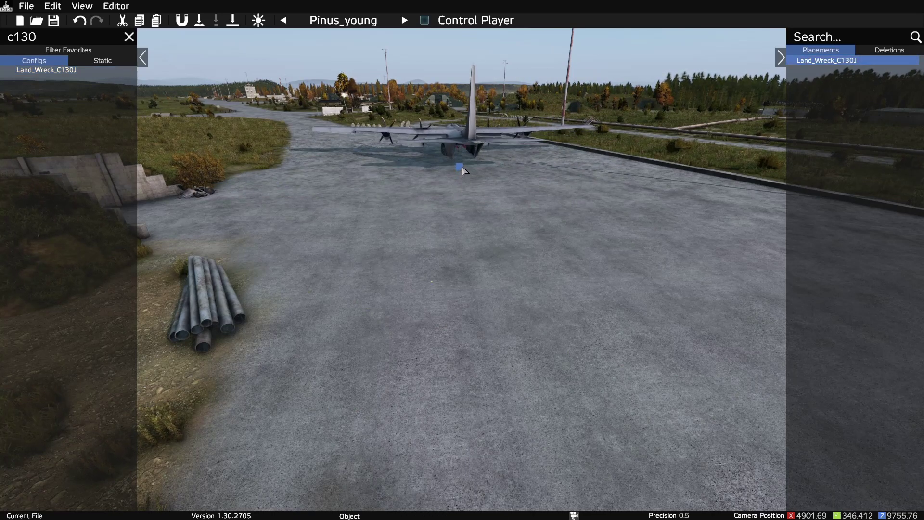
- Fly around the placed C130 wreck to inspect its rear ramp, side, nose and landing gear
{"action": "key", "text": "w"}
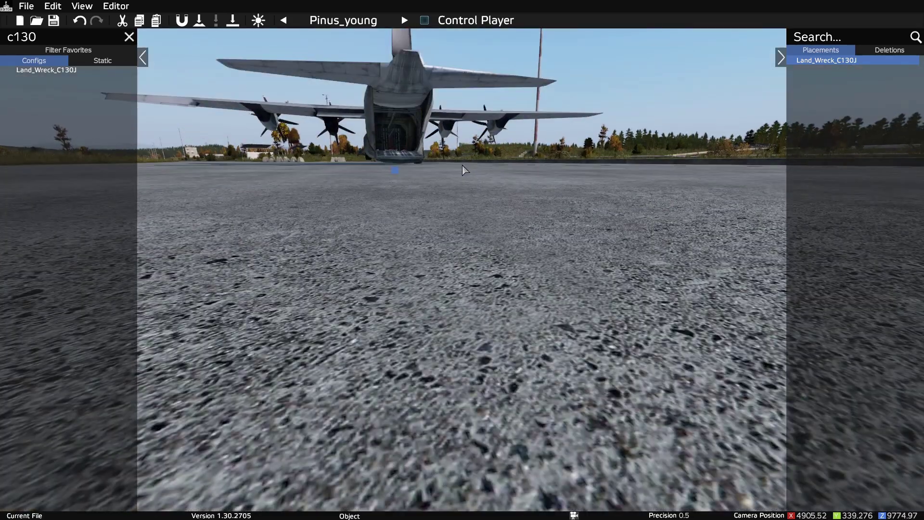
{"action": "key", "text": "w"}
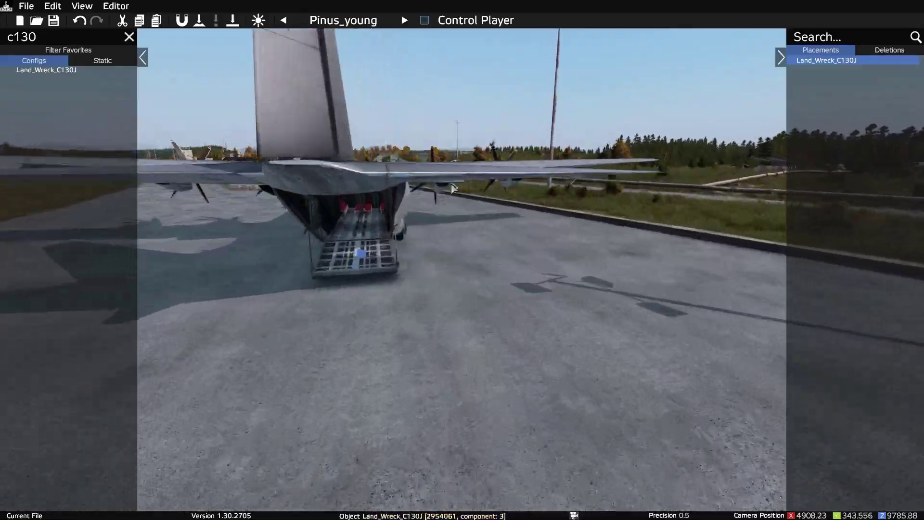
{"action": "right_click_drag", "start_coordinate": [452, 188], "coordinate": [412, 207]}
{"action": "key", "text": "d"}
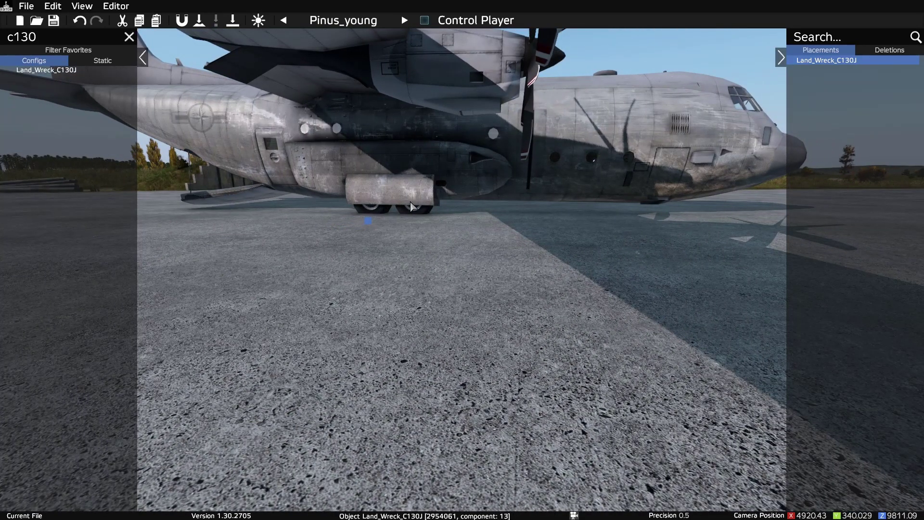
{"action": "key", "text": "d"}
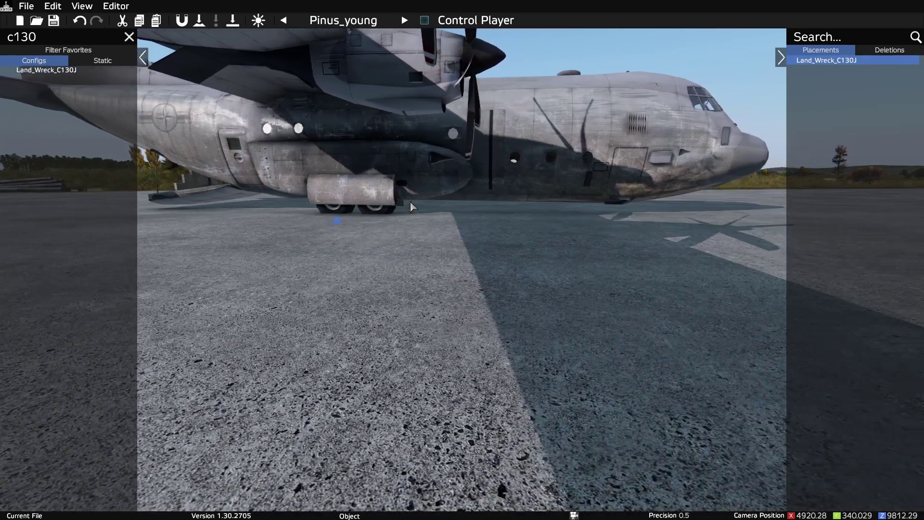
{"action": "key", "text": "s"}
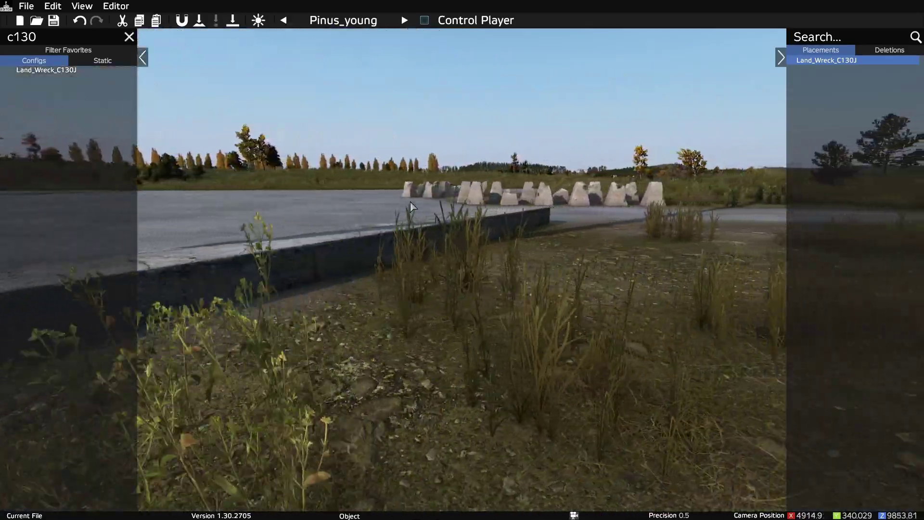
{"action": "right_click_drag", "start_coordinate": [352, 204], "coordinate": [270, 203]}
{"action": "key", "text": "w"}
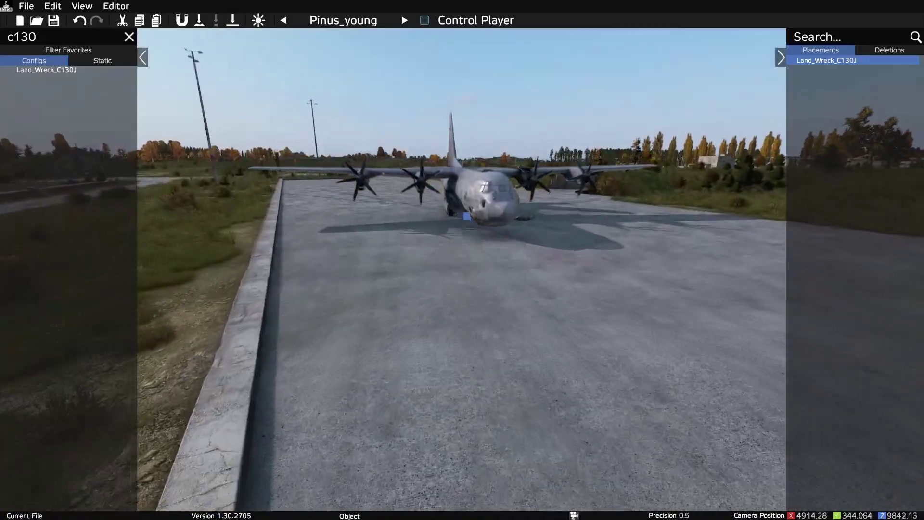
{"action": "key", "text": "w"}
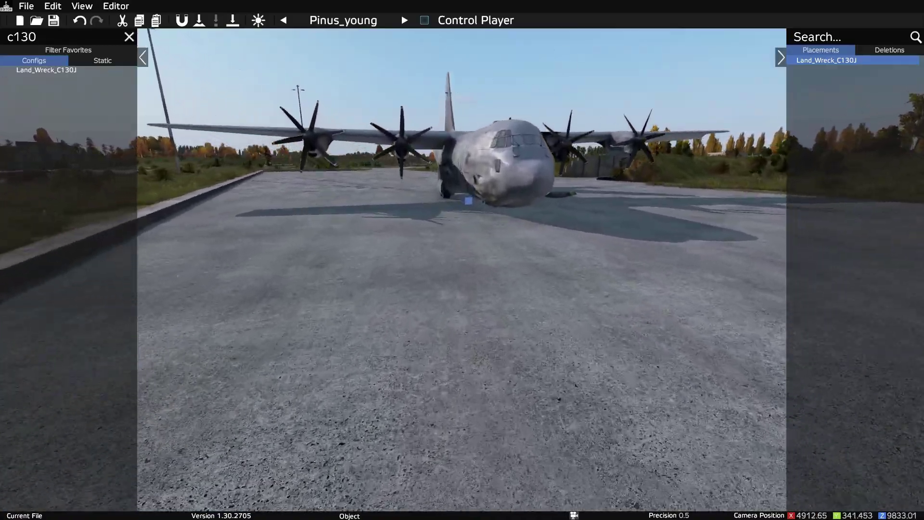
{"action": "key", "text": "w"}
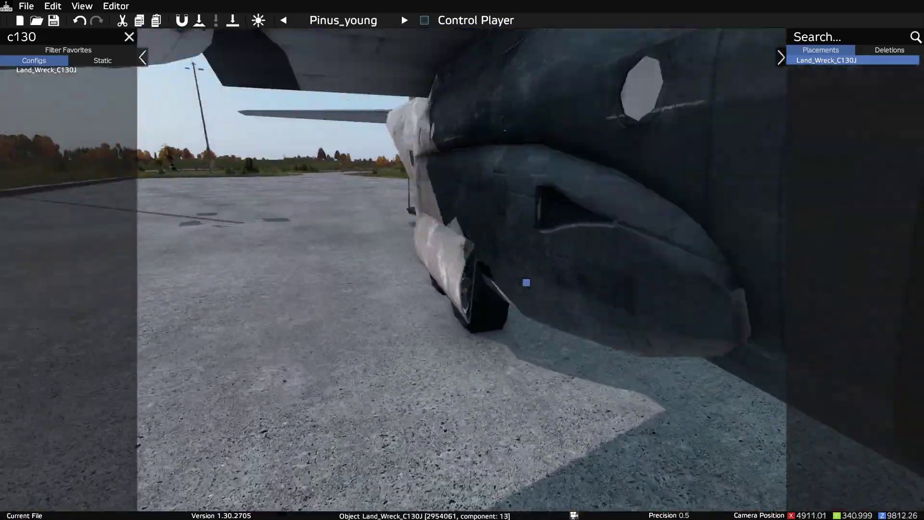
{"action": "key", "text": "s"}
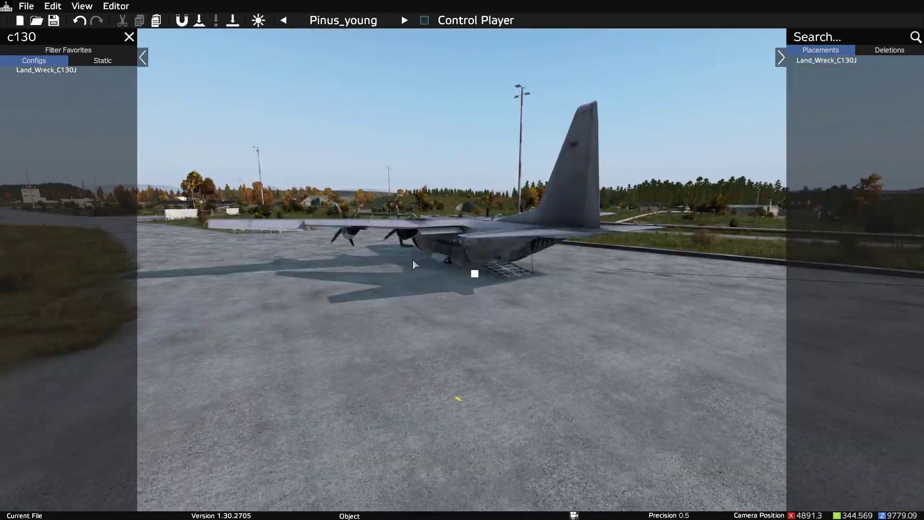
- Find the crate objects and place two StaticObj_Misc_WoodenCrate_5x stacks, one on each side behind the plane
{"action": "left_click", "coordinate": [129, 37]}
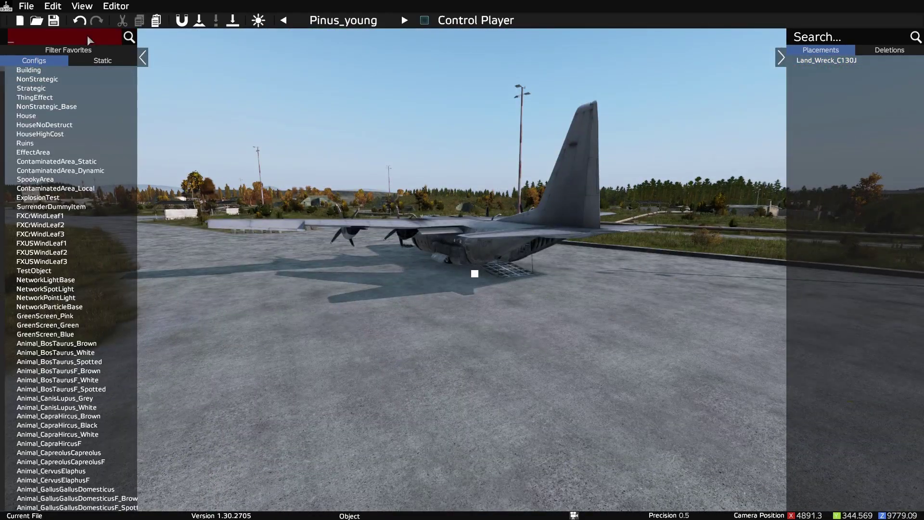
{"action": "type", "text": "crate"}
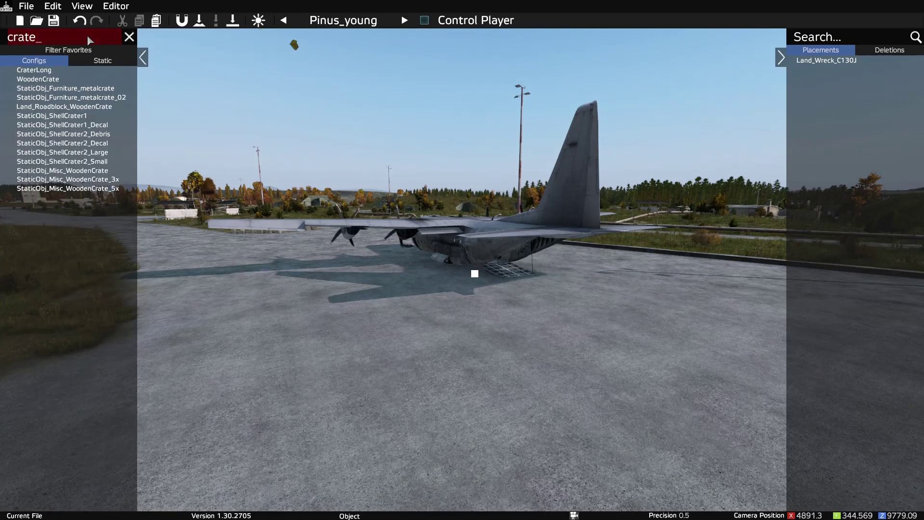
{"action": "left_click", "coordinate": [67, 188]}
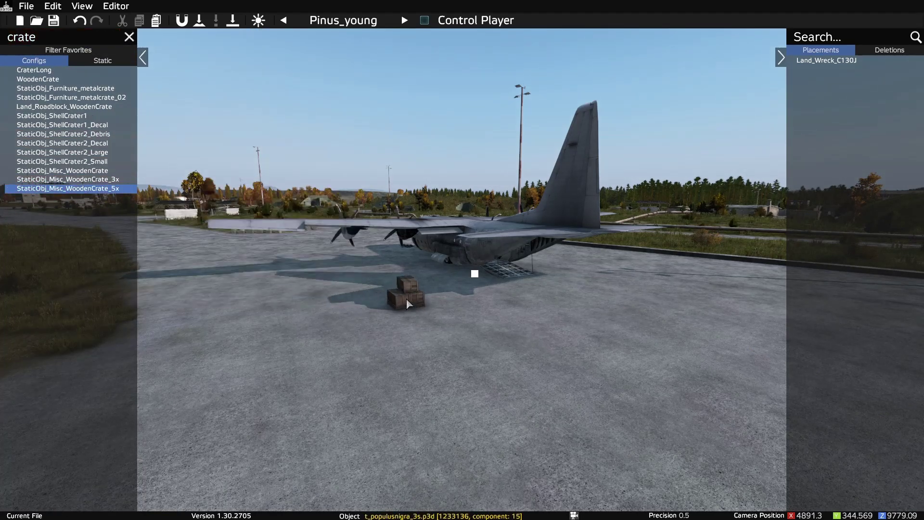
{"action": "left_click", "coordinate": [401, 295]}
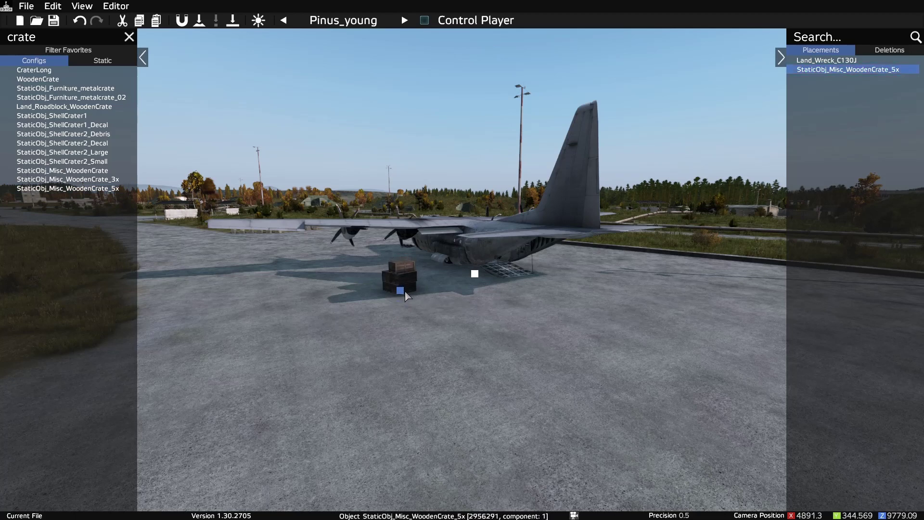
{"action": "left_click", "coordinate": [73, 188]}
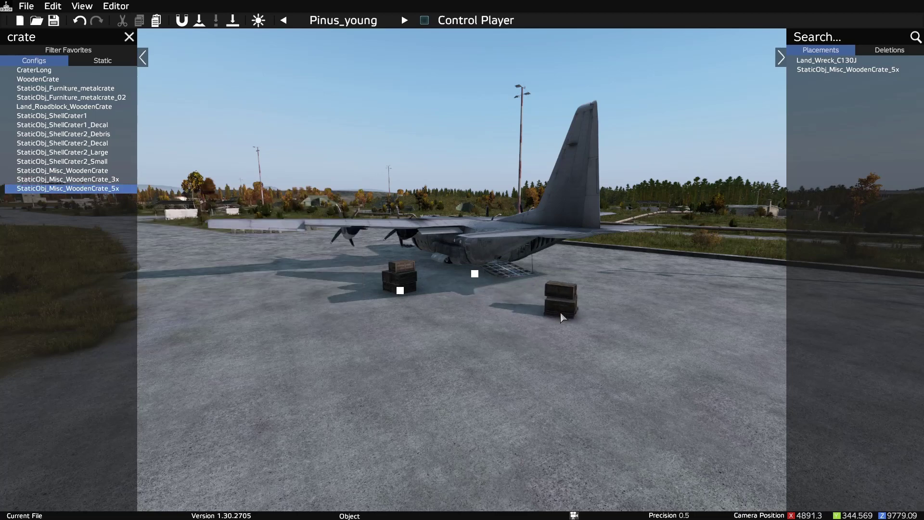
{"action": "left_click", "coordinate": [590, 275]}
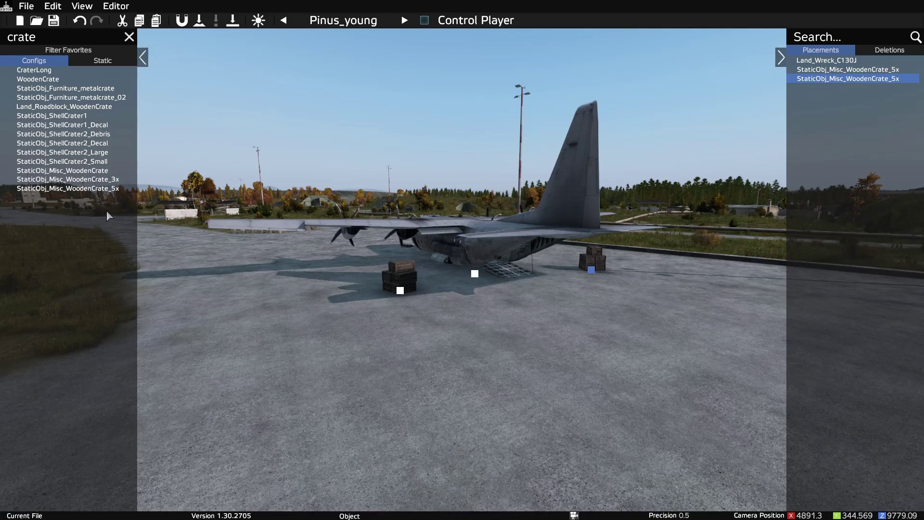
- Place three StaticObj_Misc_BoxWooden boxes in a pile behind the plane and select all three together
{"action": "key", "text": "d"}
{"action": "right_click_drag", "start_coordinate": [427, 335], "coordinate": [384, 337]}
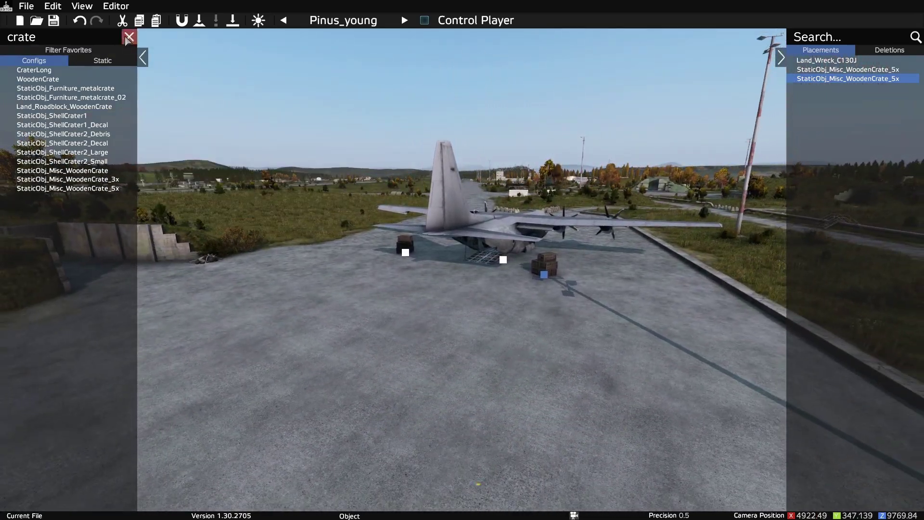
{"action": "left_click", "coordinate": [129, 36]}
{"action": "type", "text": "wooden"}
{"action": "left_click", "coordinate": [60, 134]}
{"action": "left_click", "coordinate": [458, 297]}
{"action": "left_click", "coordinate": [462, 297]}
{"action": "left_click", "coordinate": [464, 295]}
{"action": "scroll", "coordinate": [465, 295], "scroll_direction": "up", "scroll_amount": 5}
{"action": "scroll", "coordinate": [464, 296], "scroll_direction": "down", "scroll_amount": 5}
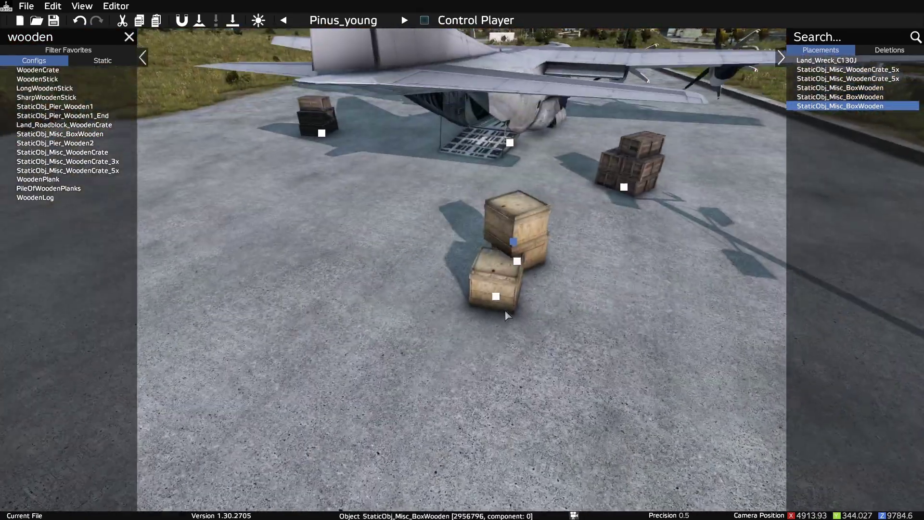
{"action": "left_click_drag", "start_coordinate": [397, 190], "coordinate": [524, 338]}
{"action": "scroll", "coordinate": [524, 338], "scroll_direction": "down", "scroll_amount": 3}
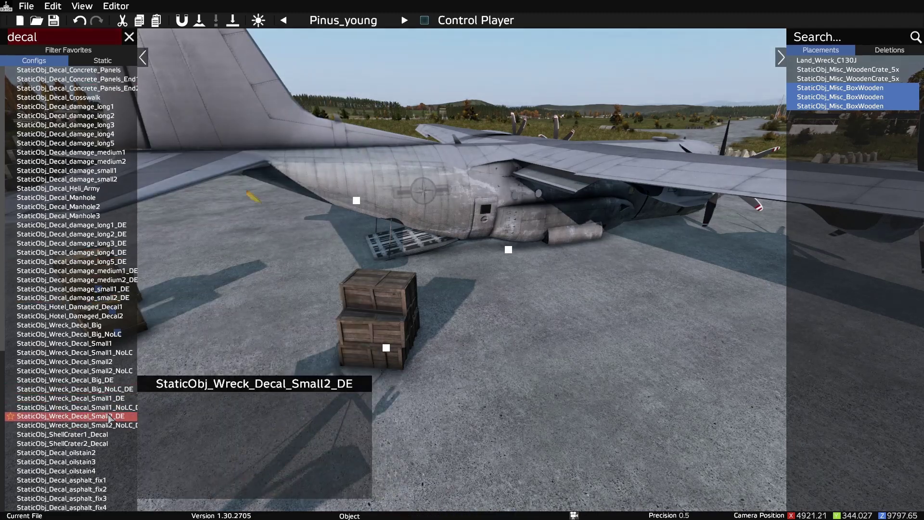
- Place four StaticObj_Wreck_Decal_Small2_DE burn decals on the ground around the plane's ramp and the box pile
{"action": "left_click", "coordinate": [110, 417]}
{"action": "left_click", "coordinate": [540, 274]}
{"action": "right_click_drag", "start_coordinate": [539, 274], "coordinate": [681, 354]}
{"action": "key", "text": "ctrl+x"}
{"action": "key", "text": "ctrl+v"}
- Find the crate objects again and place a Land_Roadblock_WoodenCrate on the tarmac behind the plane's ramp
{"action": "double_click", "coordinate": [21, 36]}
{"action": "type", "text": "crate_"}
{"action": "left_click", "coordinate": [59, 106]}
{"action": "key", "text": "w"}
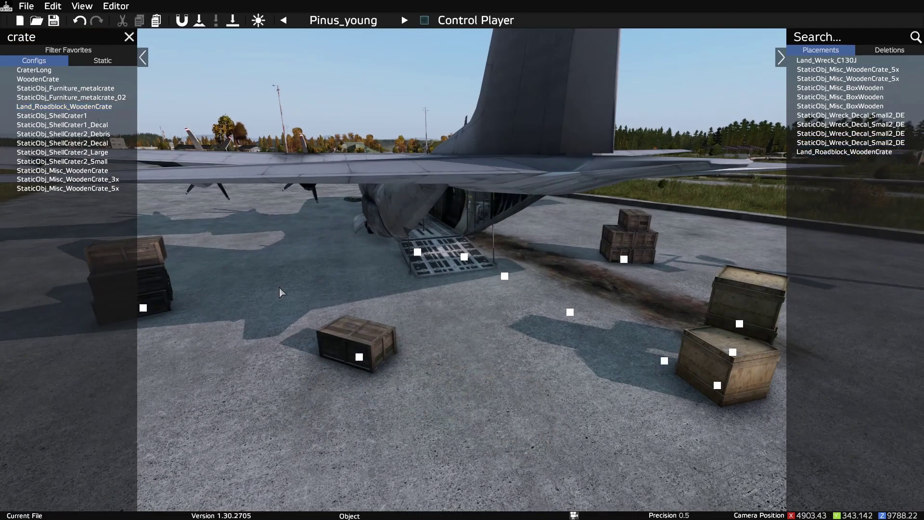
- Find the gun rack object and place StaticObj_Misc_Gunrack beside the single wooden crate
{"action": "double_click", "coordinate": [21, 37]}
{"action": "type", "text": "gunr"}
{"action": "left_click", "coordinate": [54, 69]}
{"action": "left_click", "coordinate": [410, 374]}
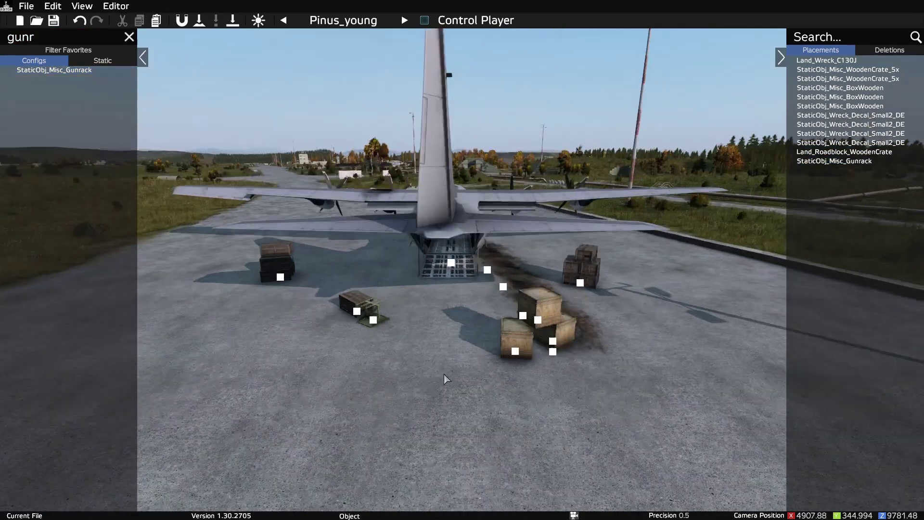
- Find the decals and place two more StaticObj_Wreck_Decal_Small2_DE decals, including one beside the dark crate stack
{"action": "left_click", "coordinate": [129, 37]}
{"action": "type", "text": "decal"}
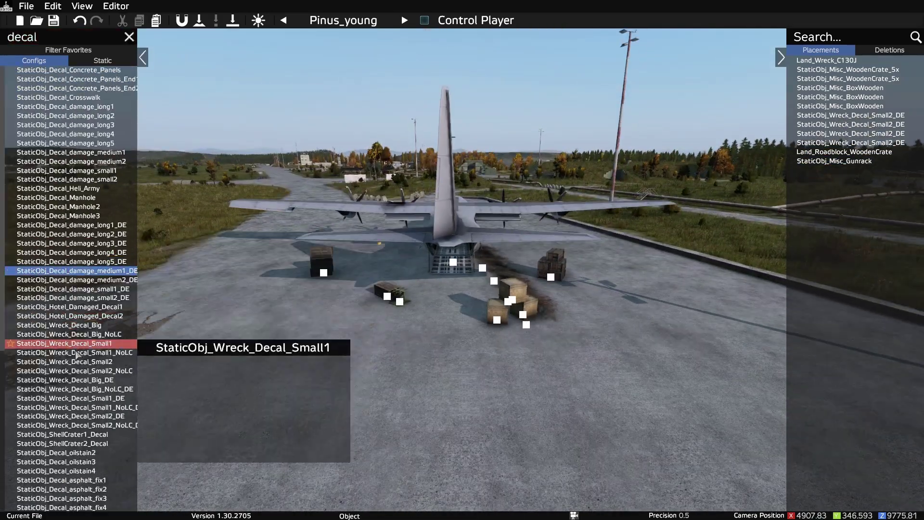
{"action": "scroll", "coordinate": [77, 260], "scroll_direction": "down", "scroll_amount": 5}
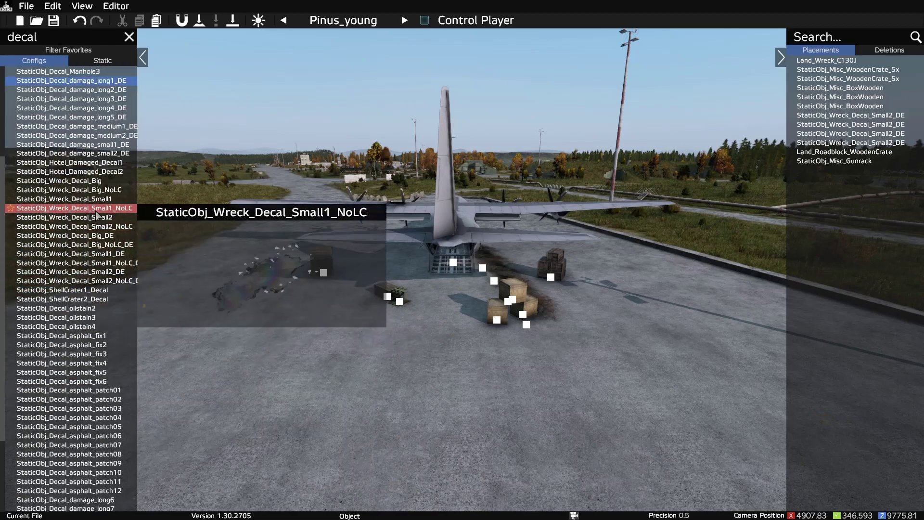
{"action": "key", "text": "w"}
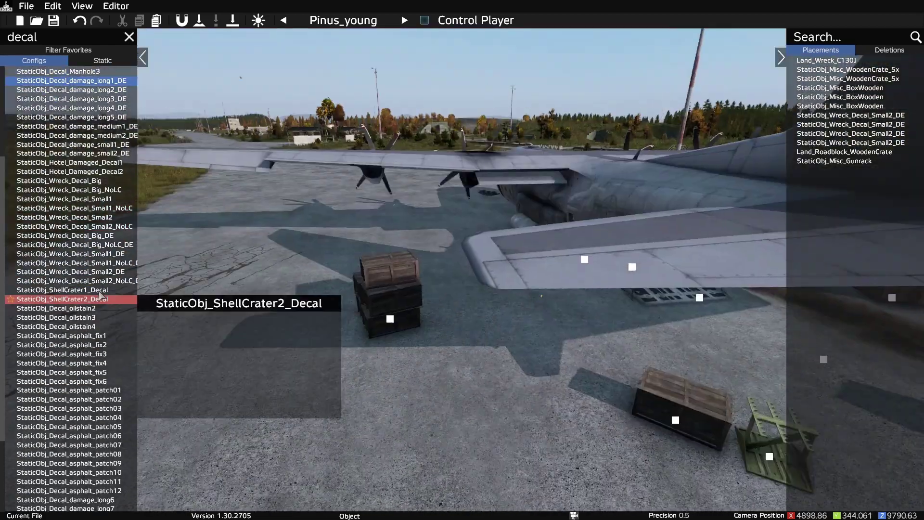
{"action": "left_click_drag", "start_coordinate": [96, 272], "coordinate": [374, 332]}
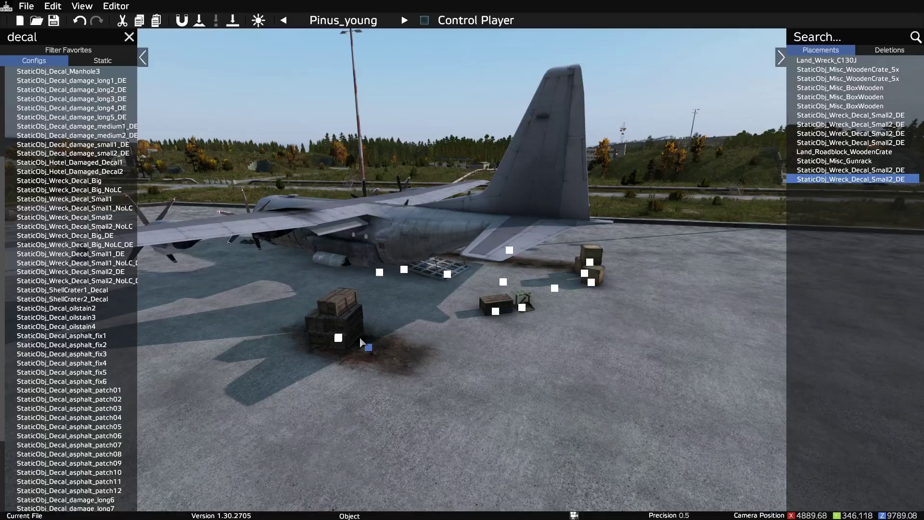
{"action": "right_click_drag", "start_coordinate": [359, 336], "coordinate": [366, 337]}
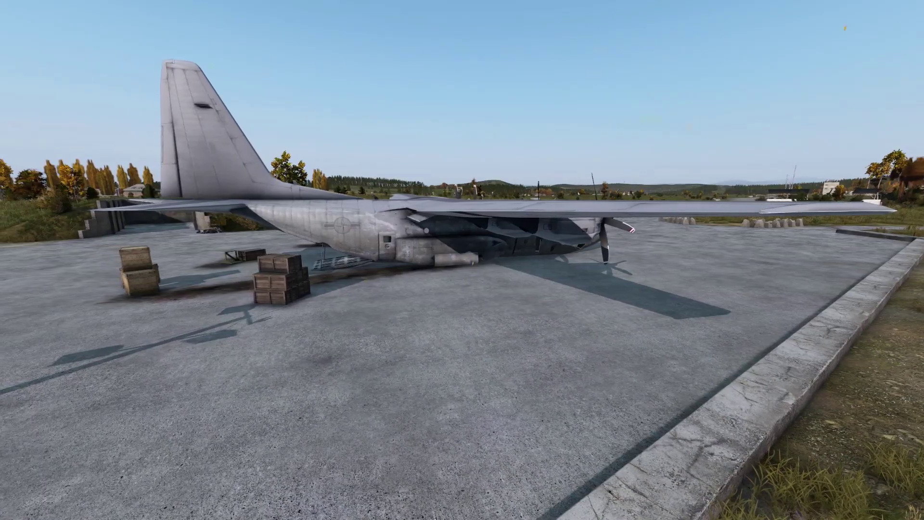
{"action": "key", "text": "a"}
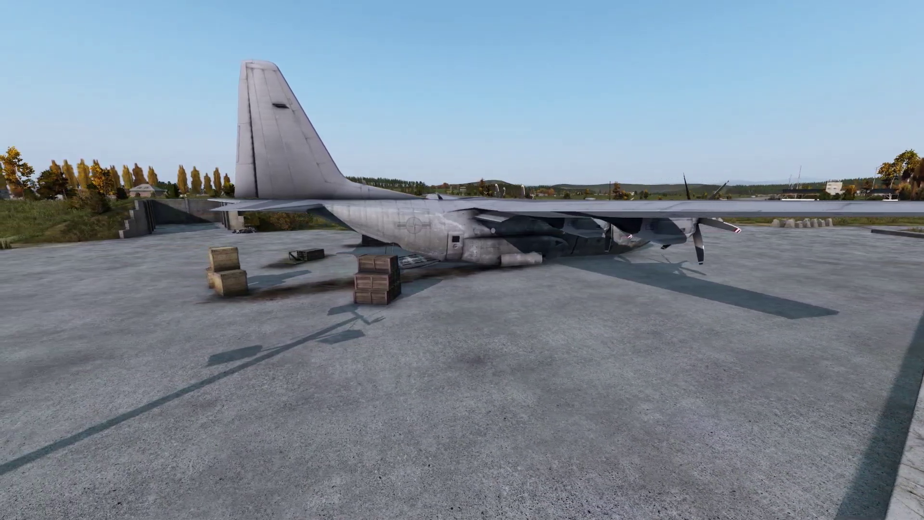
{"action": "key", "text": "a"}
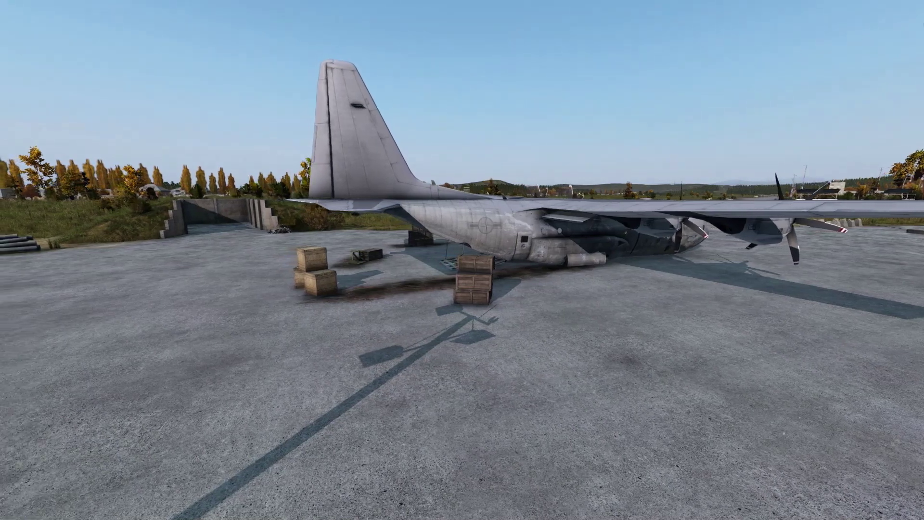
- Inspect the plane wreck scene from several sides, including the crates, wooden boxes, gun rack and burn decals
{"action": "key", "text": "a"}
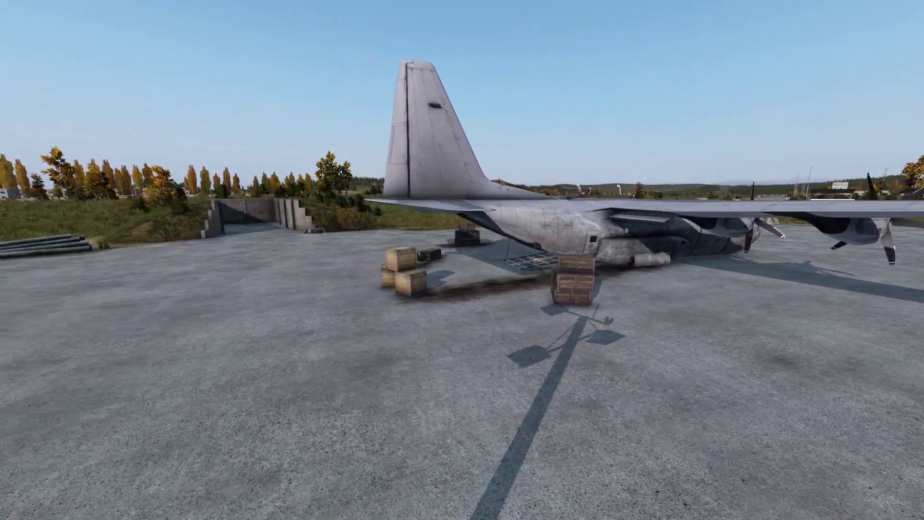
{"action": "key", "text": "a"}
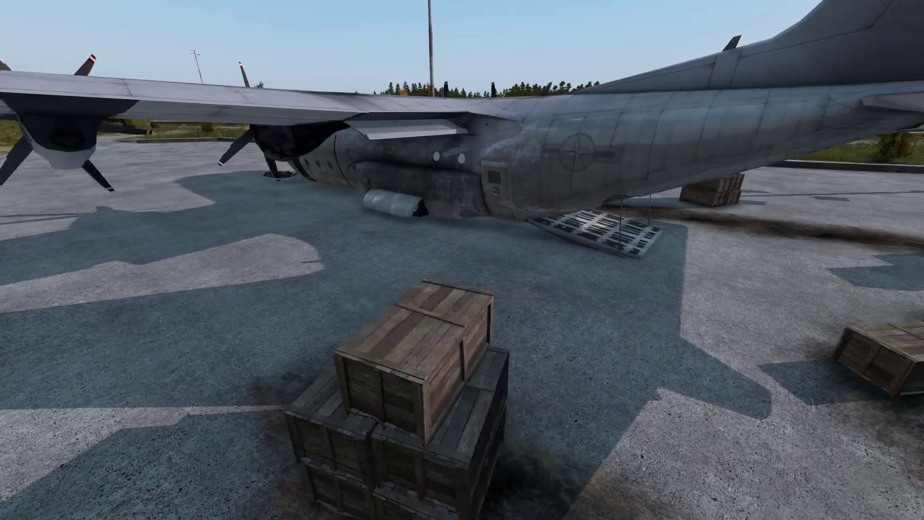
{"action": "key", "text": "d"}
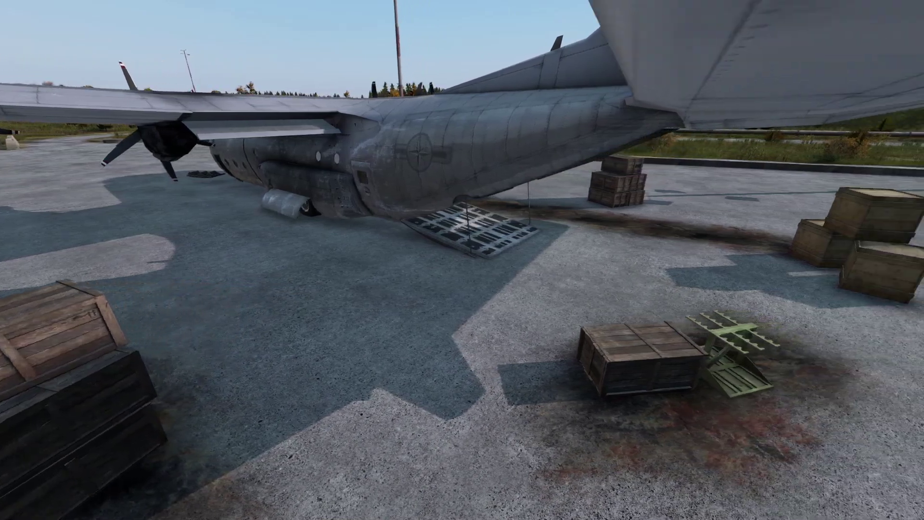
{"action": "key", "text": "d"}
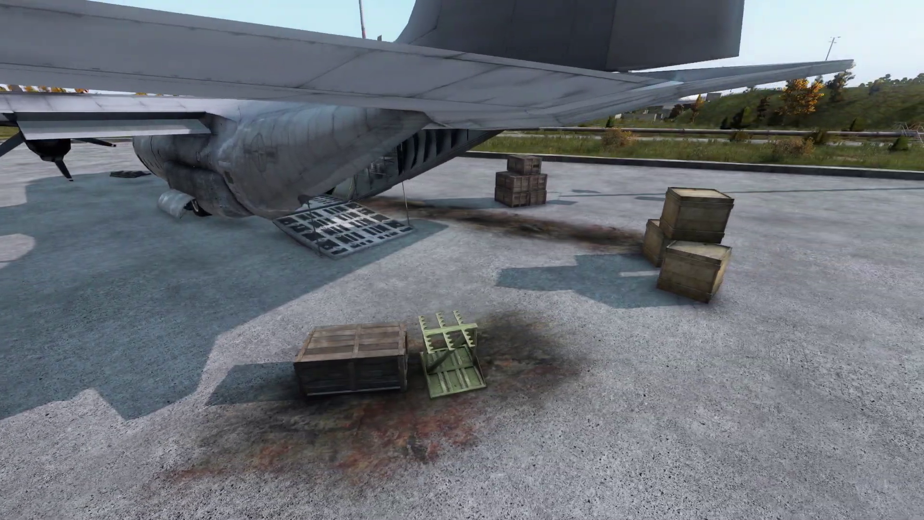
{"action": "key", "text": "d"}
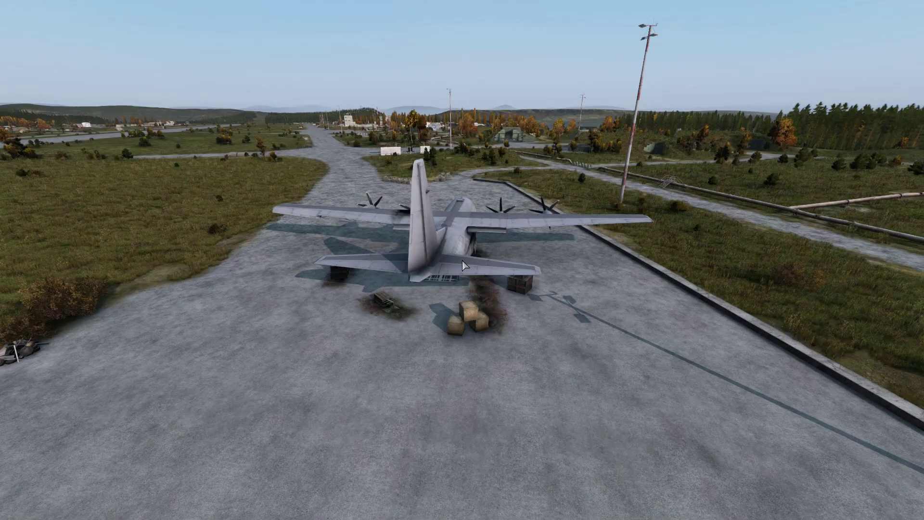
- Bring back the editor interface and export the scene to an Object Spawner JSON file named 00-NWAFplaneEventGroupExample
{"action": "key", "text": "ctrl+h"}
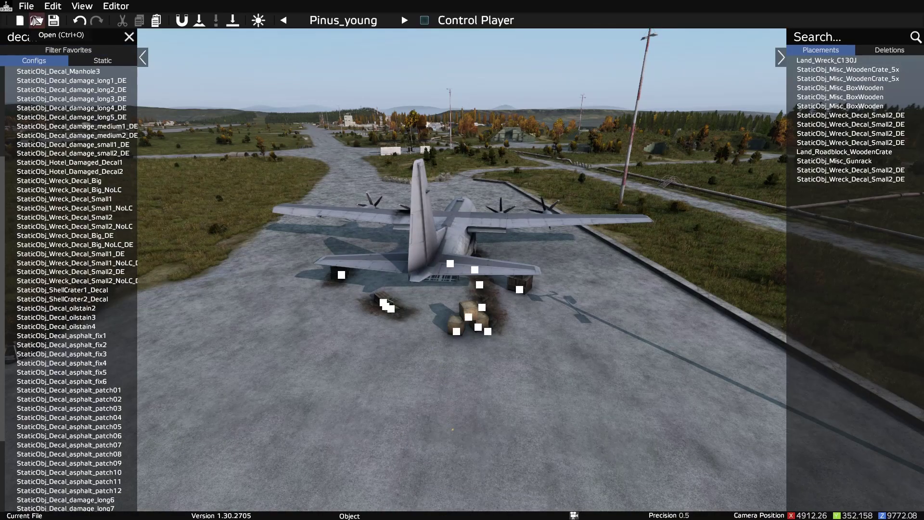
{"action": "left_click", "coordinate": [26, 6]}
{"action": "mouse_move", "coordinate": [68, 121]}
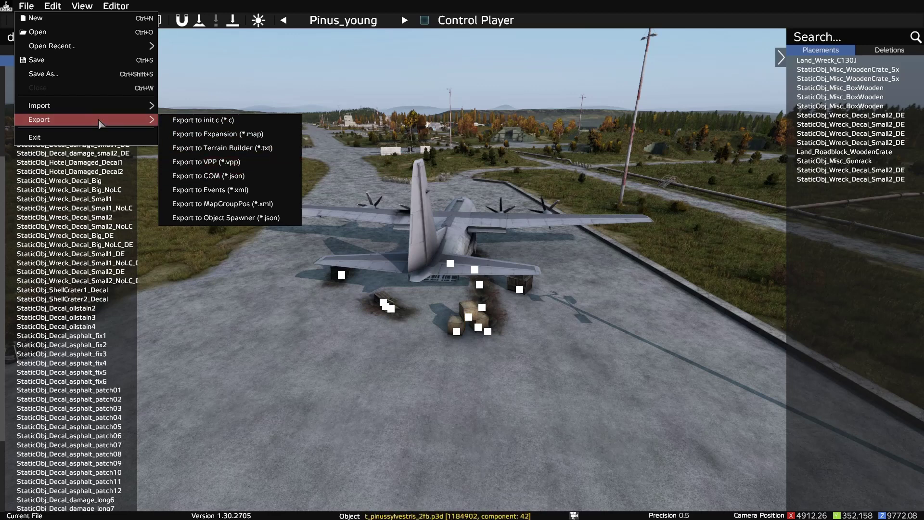
{"action": "left_click", "coordinate": [30, 6]}
{"action": "left_click", "coordinate": [30, 7]}
{"action": "mouse_move", "coordinate": [72, 119]}
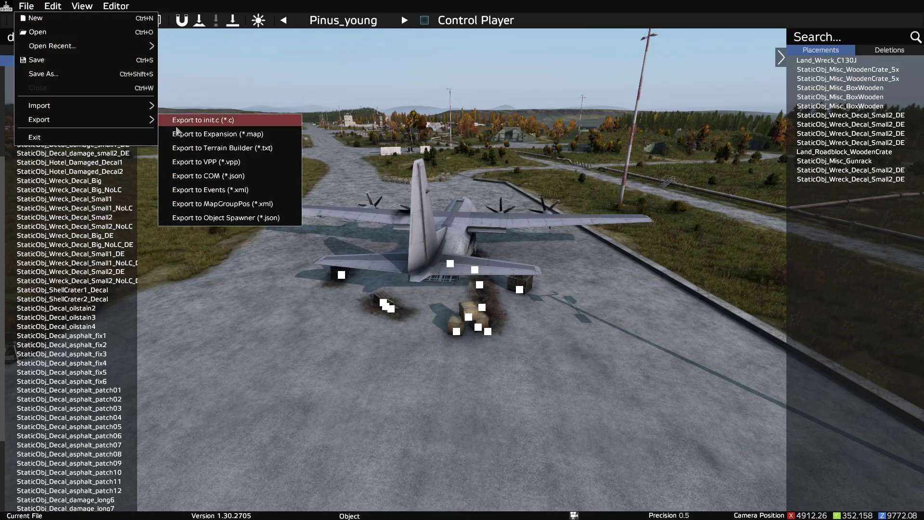
{"action": "left_click", "coordinate": [216, 219]}
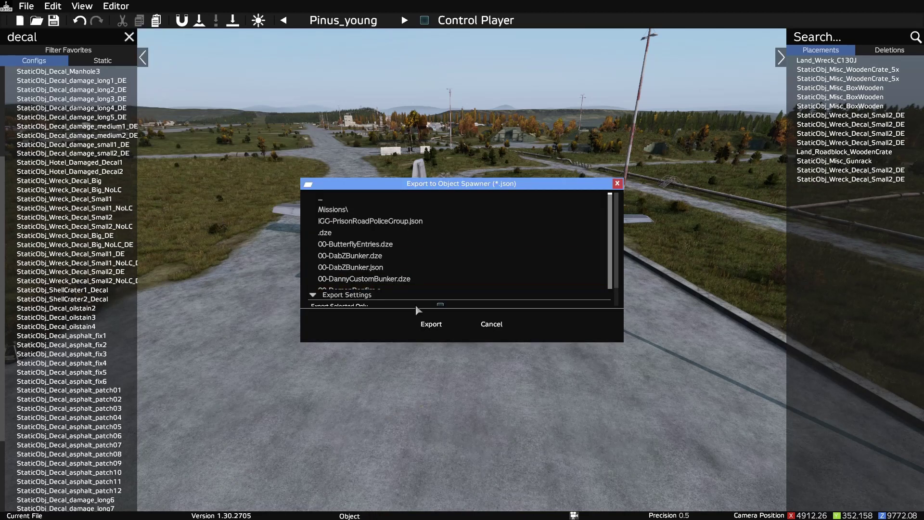
{"action": "scroll", "coordinate": [415, 304], "scroll_direction": "down", "scroll_amount": 1}
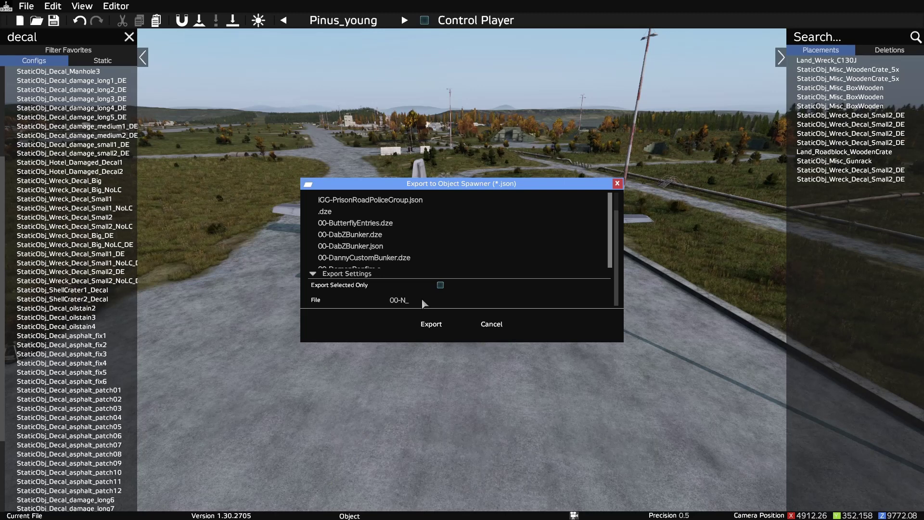
{"action": "type", "text": "WAFPlaneEventGroup"}
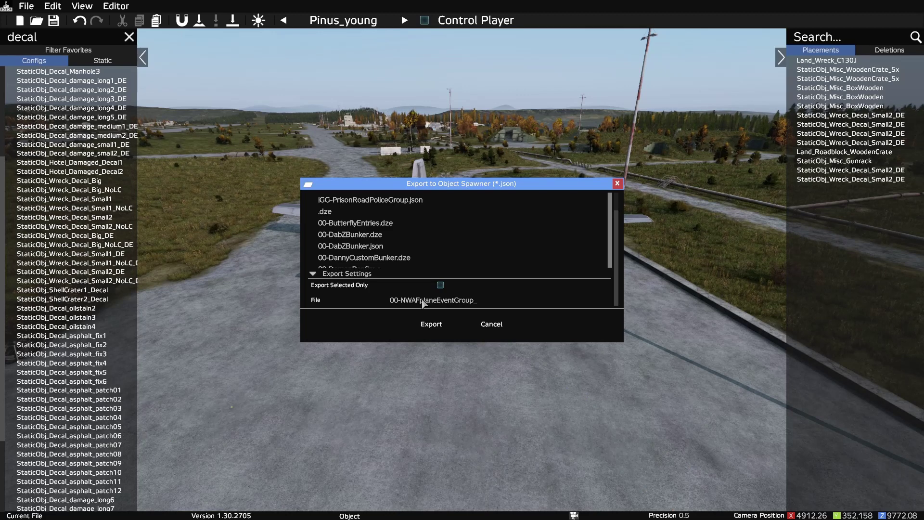
{"action": "type", "text": "Example"}
{"action": "left_click", "coordinate": [426, 325]}
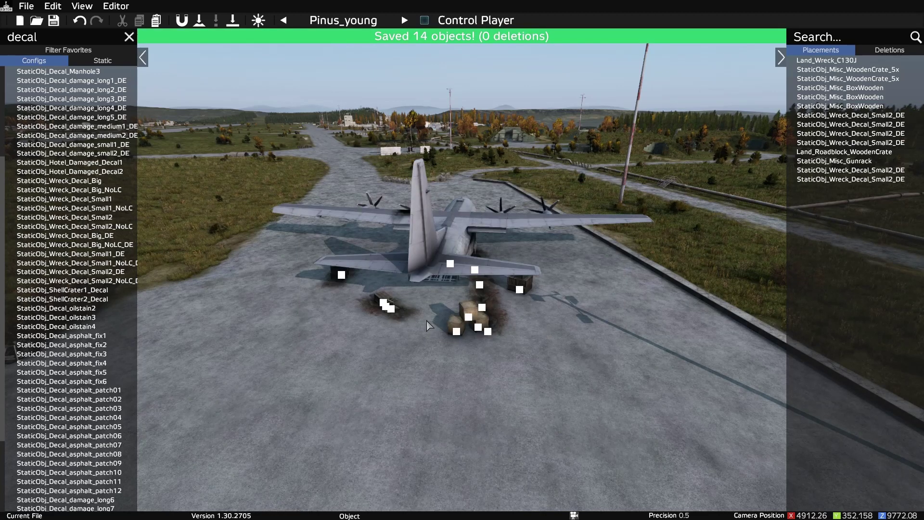
- Switch to File Explorer, select 00-NWAFplaneEventGroupExample.json in Documents > DayZ > Editor, and move the window clear of Discord's message area
{"action": "left_click", "coordinate": [209, 509]}
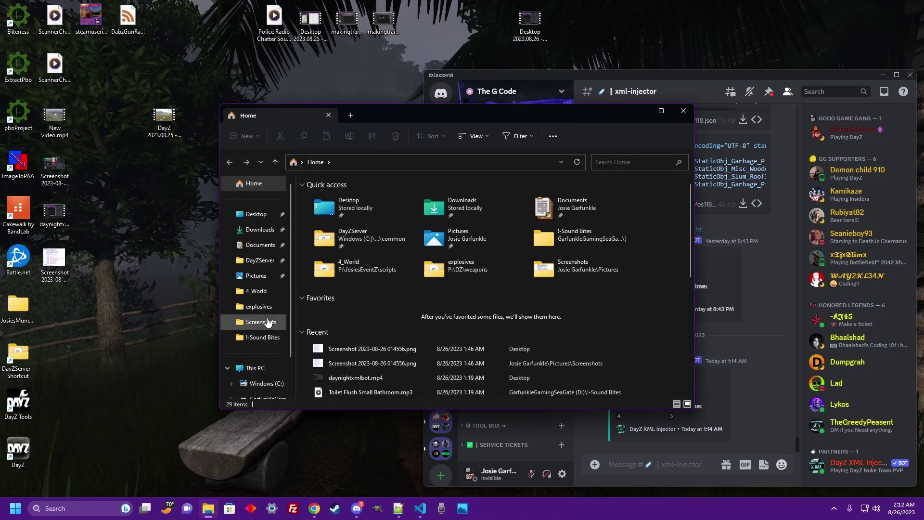
{"action": "left_click", "coordinate": [260, 246]}
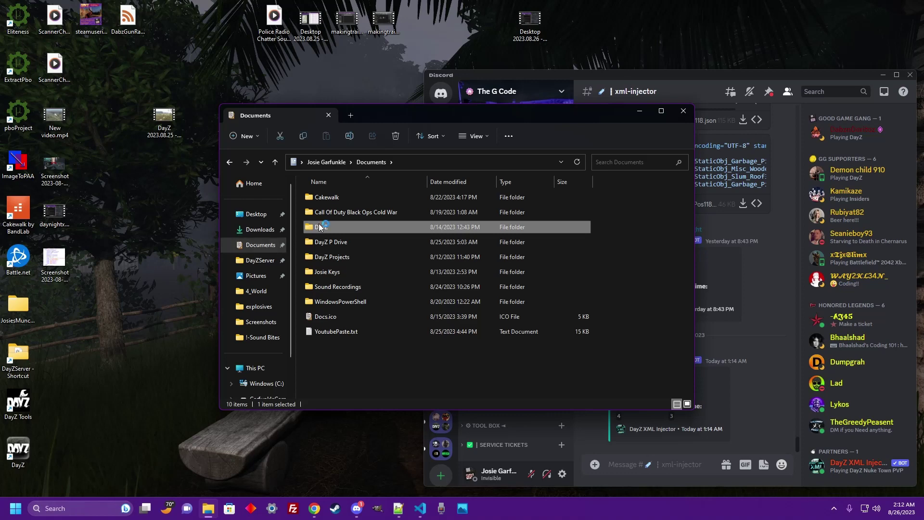
{"action": "double_click", "coordinate": [323, 226]}
{"action": "double_click", "coordinate": [326, 199]}
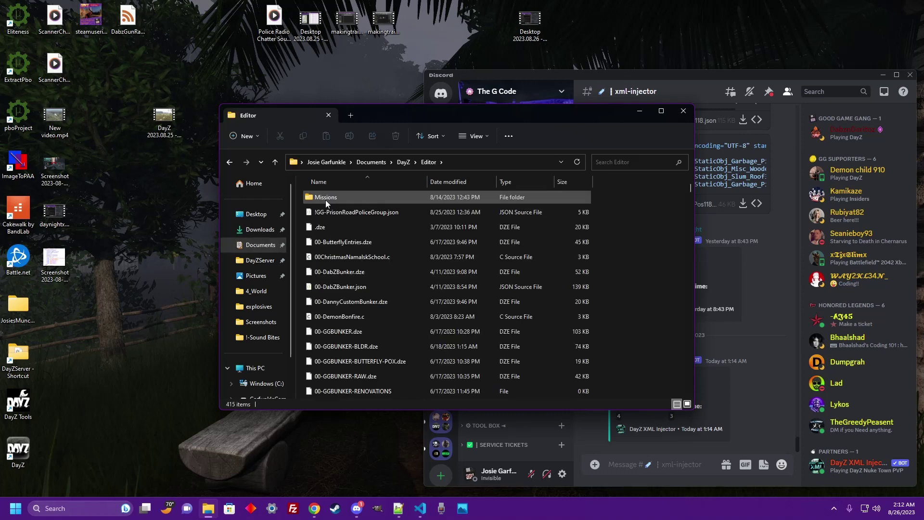
{"action": "scroll", "coordinate": [334, 246], "scroll_direction": "down", "scroll_amount": 2}
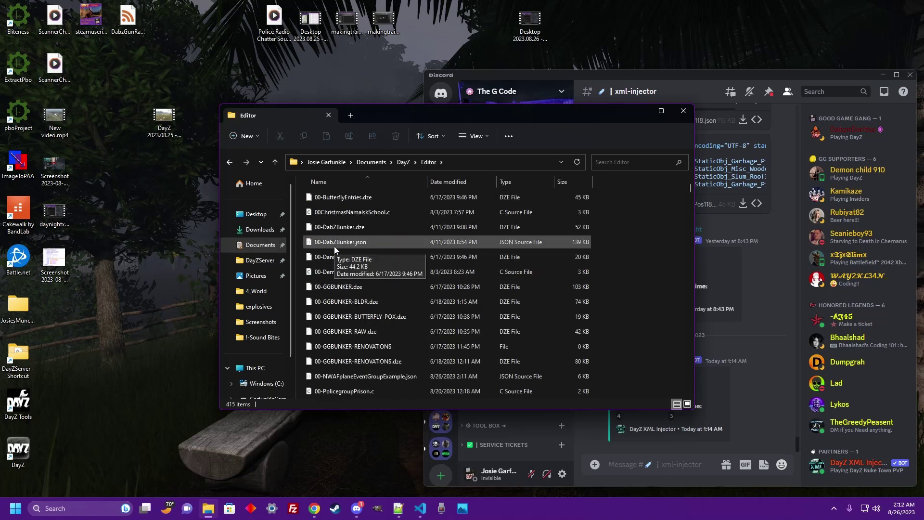
{"action": "scroll", "coordinate": [334, 246], "scroll_direction": "down", "scroll_amount": 1}
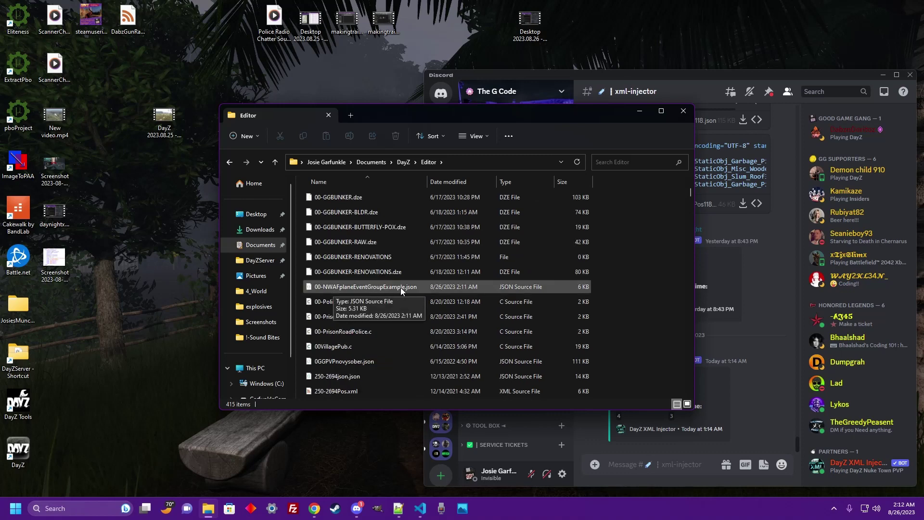
{"action": "left_click_drag", "start_coordinate": [430, 115], "coordinate": [285, 140]}
{"action": "left_click", "coordinate": [204, 313]}
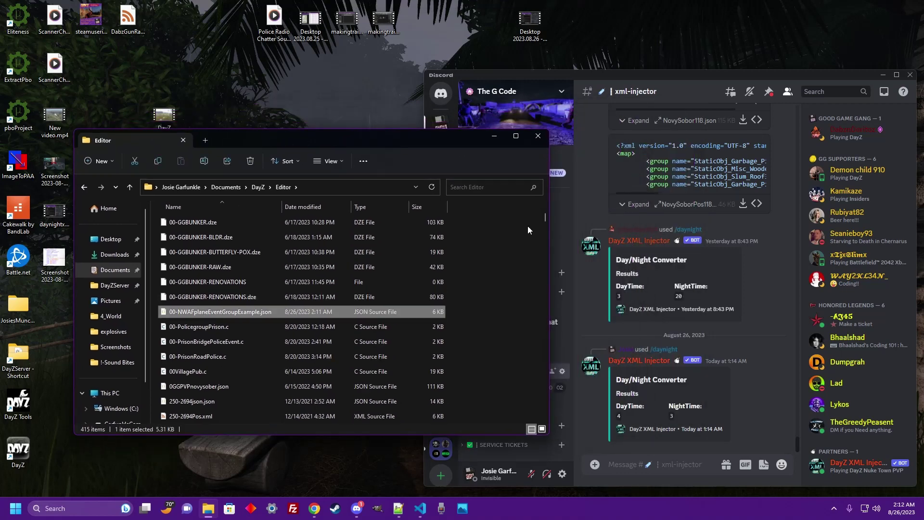
- In Discord's xml-injector channel, run /convert with format eventgroupsXml and 00-NWAFplaneEventGroupExample.json attached as file0
{"action": "left_click", "coordinate": [517, 260]}
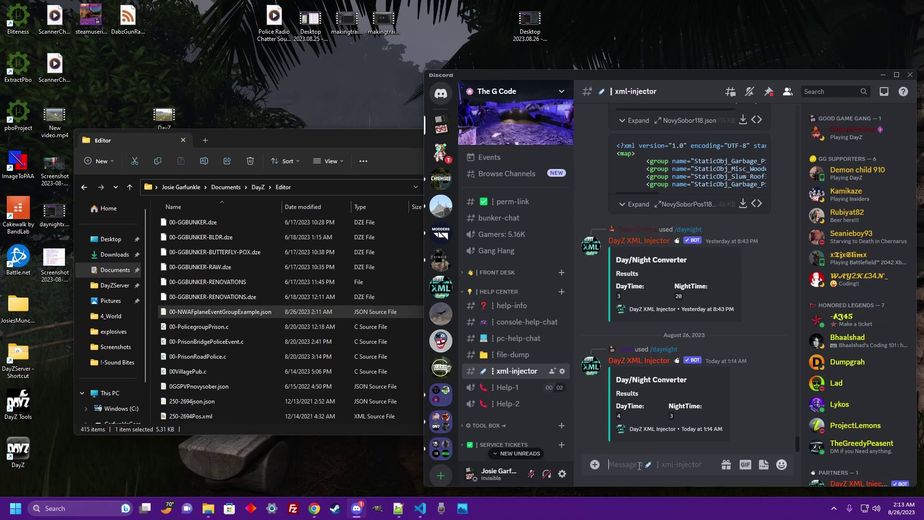
{"action": "type", "text": "/conver"}
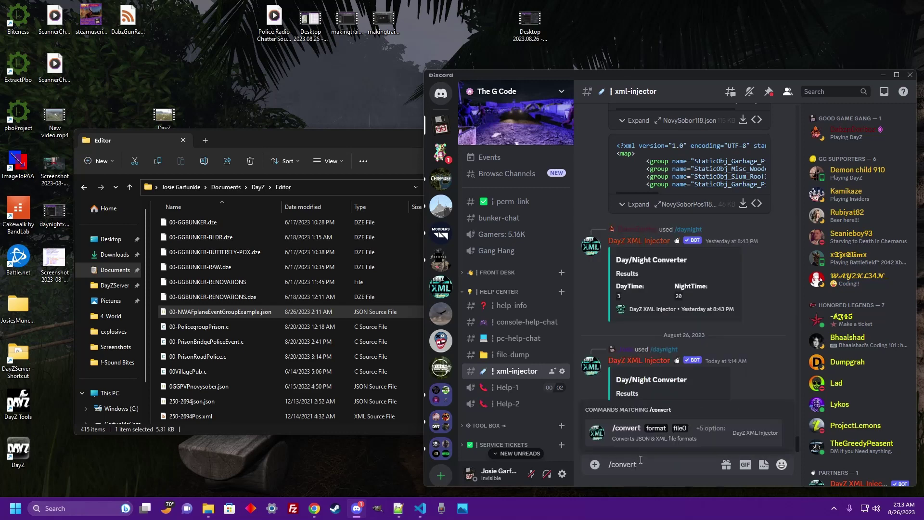
{"action": "type", "text": "t"}
{"action": "key", "text": "Tab"}
{"action": "type", "text": "xml"}
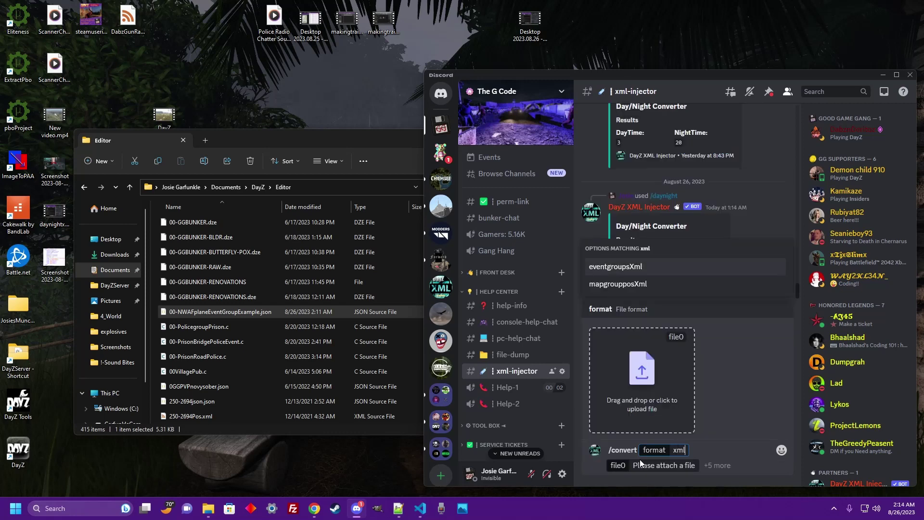
{"action": "left_click", "coordinate": [620, 269]}
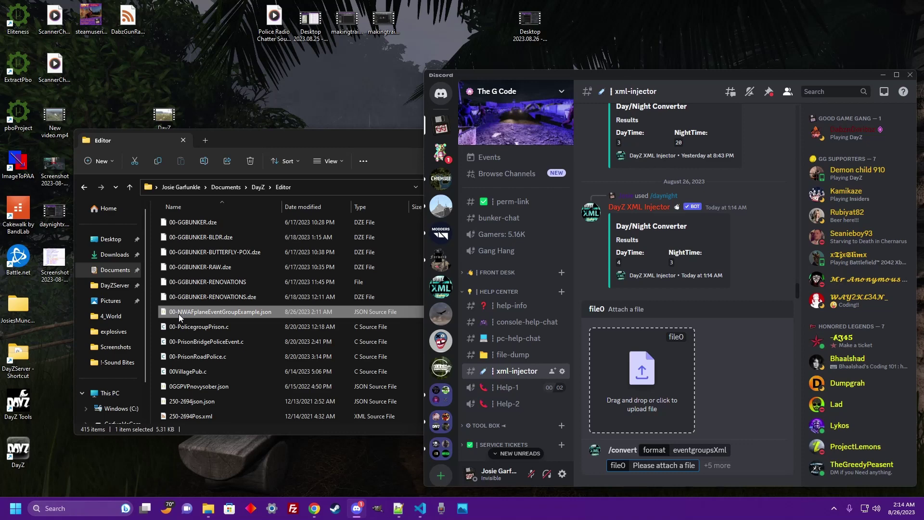
{"action": "left_click_drag", "start_coordinate": [179, 313], "coordinate": [623, 385]}
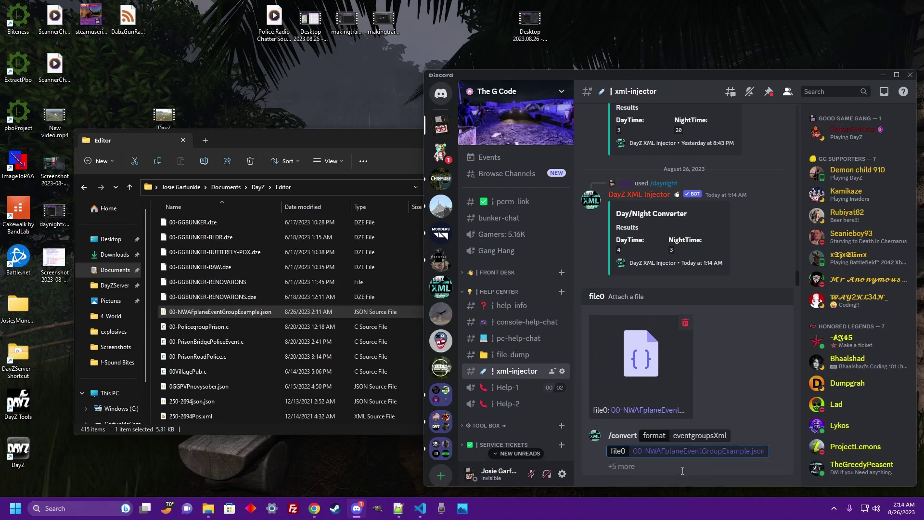
{"action": "key", "text": "Return"}
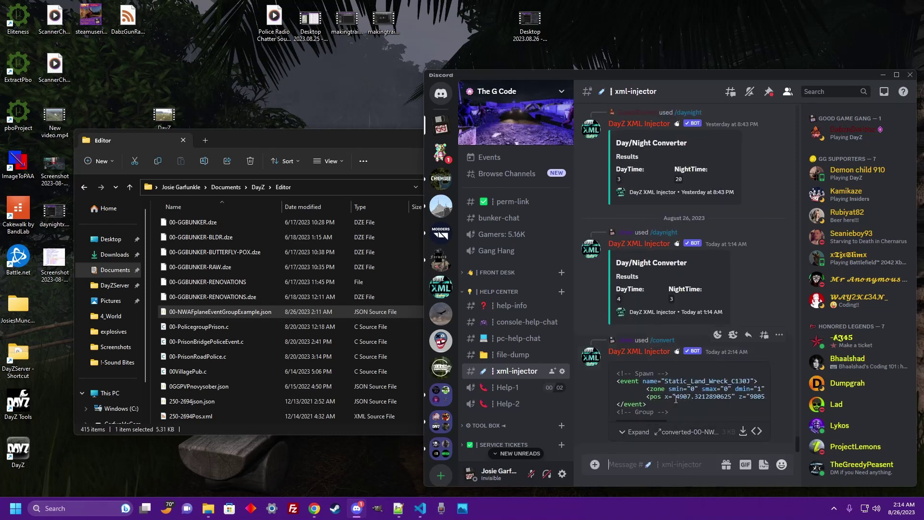
- Expand the converted XML file and copy its event spawn and group code
{"action": "left_click", "coordinate": [658, 432]}
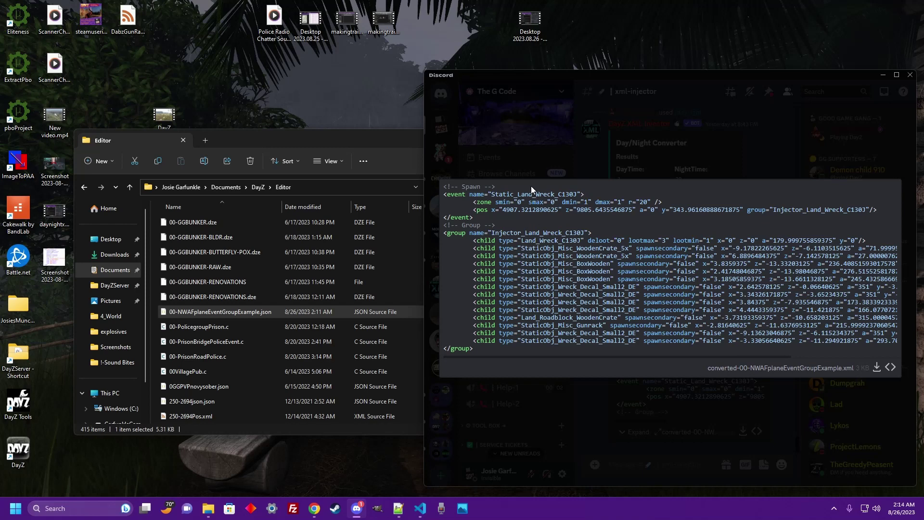
{"action": "left_click_drag", "start_coordinate": [530, 186], "coordinate": [514, 345]}
{"action": "key", "text": "ctrl+c"}
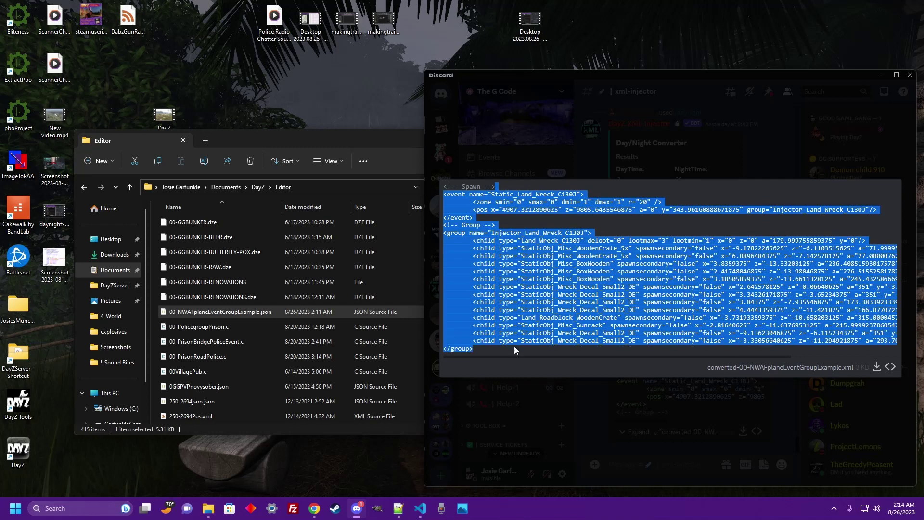
- Switch to Notepad++ and paste the copied spawn and group XML into a new document
{"action": "mouse_move", "coordinate": [400, 511]}
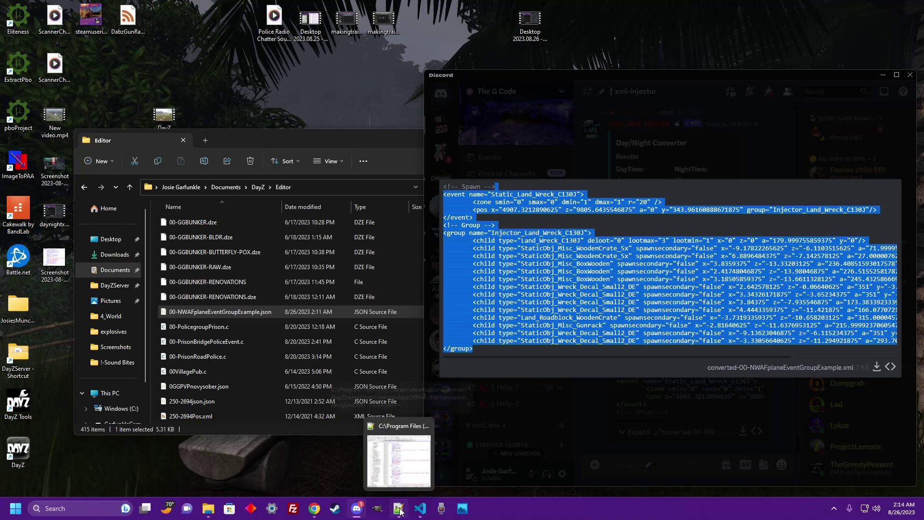
{"action": "left_click", "coordinate": [399, 510]}
{"action": "left_click", "coordinate": [8, 15]}
{"action": "left_click", "coordinate": [22, 28]}
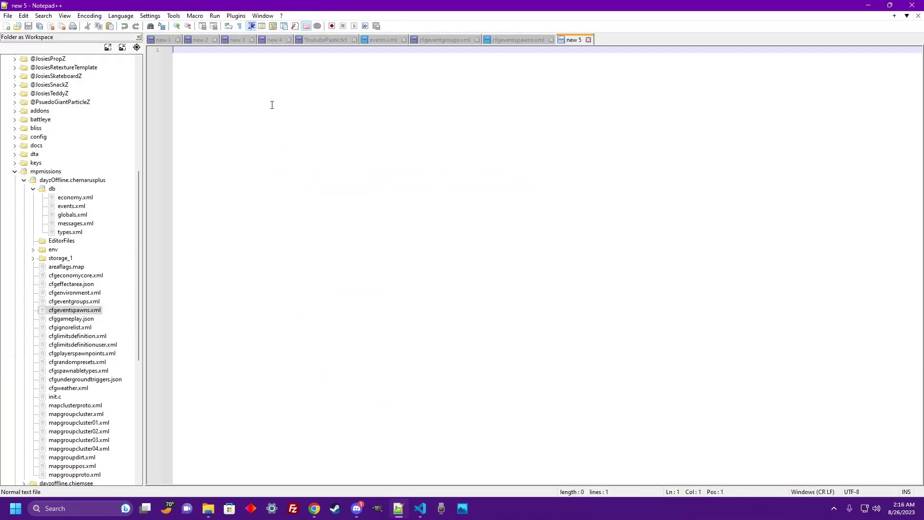
{"action": "key", "text": "ctrl+v"}
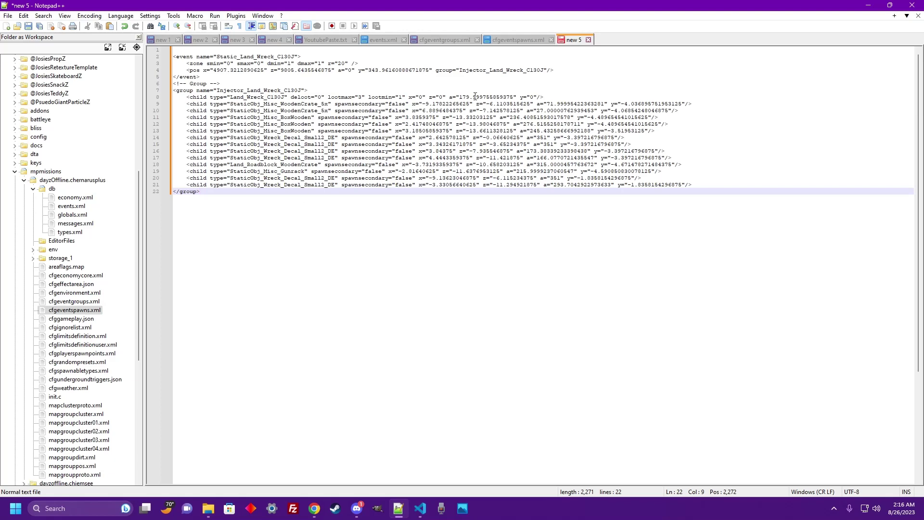
- Look over the opened server files events.xml, cfgeventgroups.xml and cfgeventspawns.xml
{"action": "left_click", "coordinate": [380, 39]}
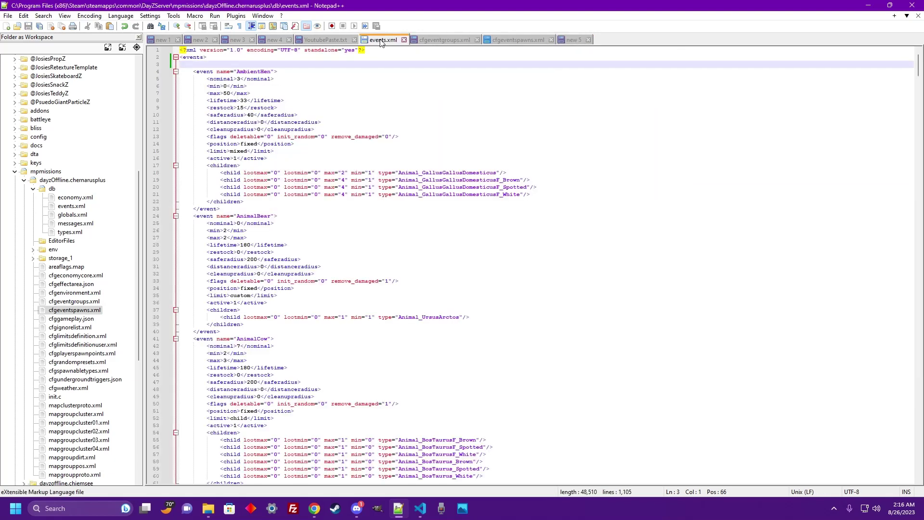
{"action": "left_click", "coordinate": [440, 41]}
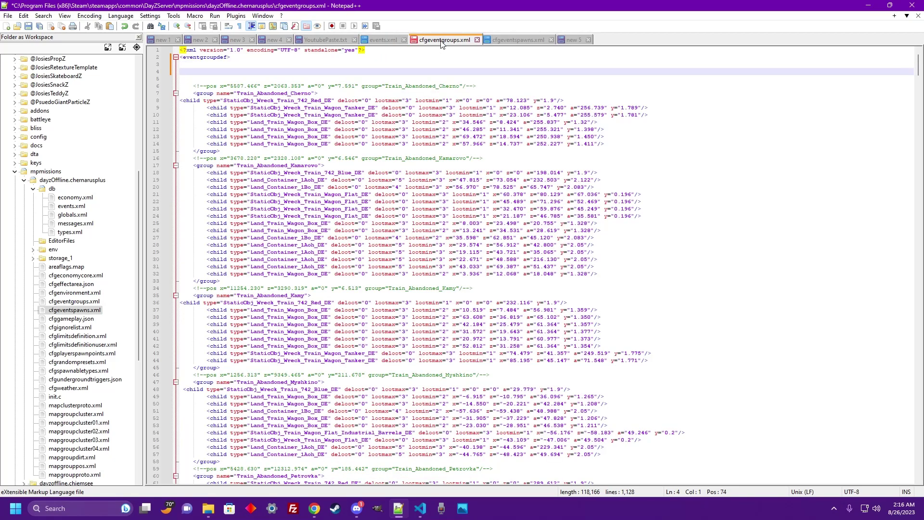
{"action": "left_click", "coordinate": [515, 42]}
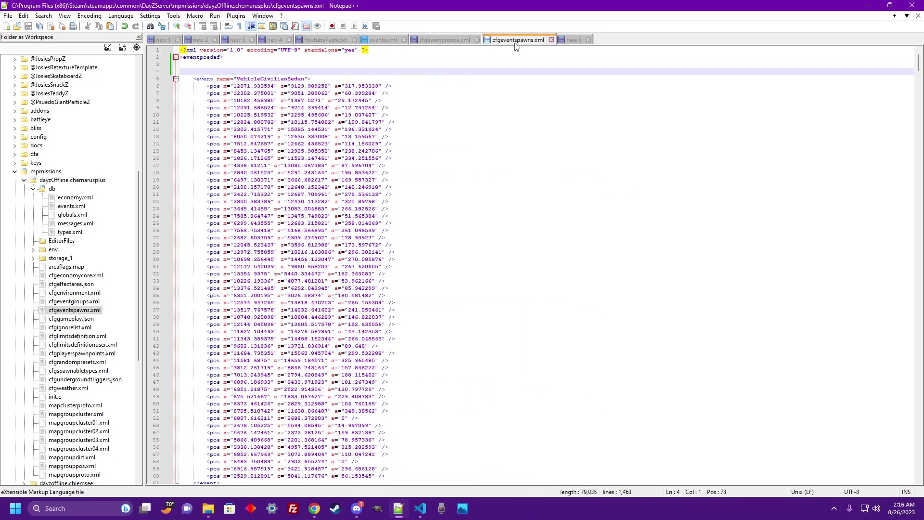
- In events.xml, search for "convoy" and copy the whole StaticMilitaryConvoy event block without its comment markers
{"action": "left_click", "coordinate": [381, 40]}
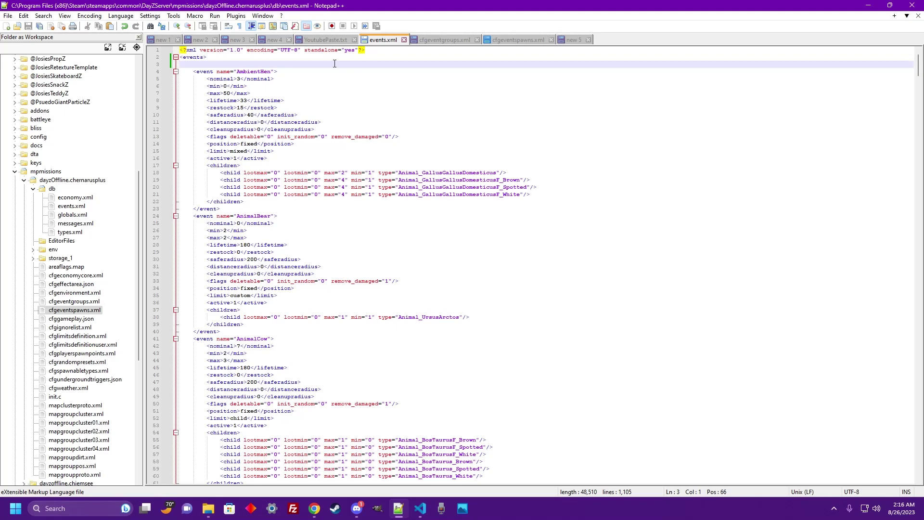
{"action": "key", "text": "ctrl+f"}
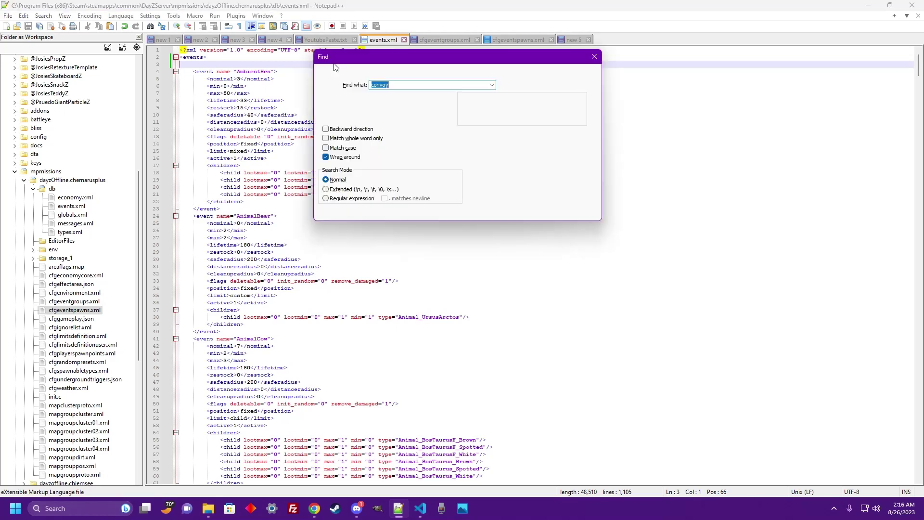
{"action": "type", "text": "co"}
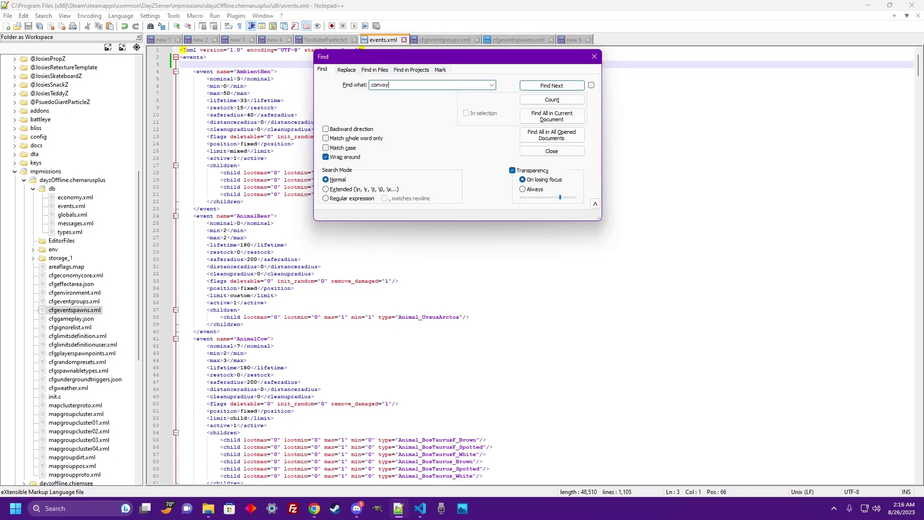
{"action": "key", "text": "Return"}
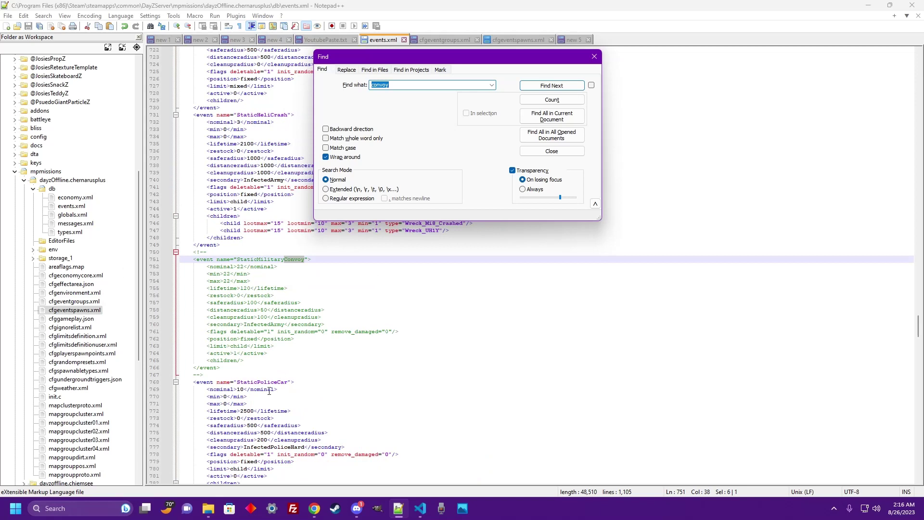
{"action": "left_click_drag", "start_coordinate": [181, 259], "coordinate": [239, 366]}
{"action": "key", "text": "ctrl+c"}
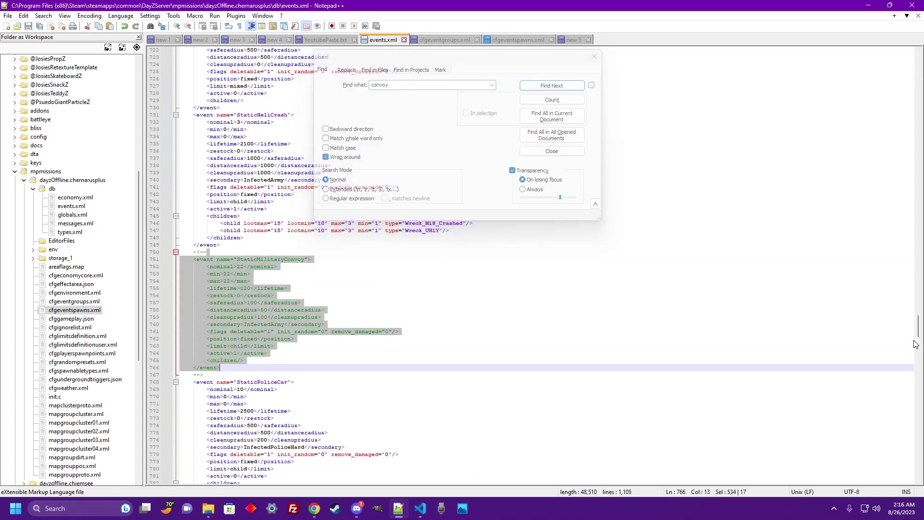
- Paste the copied event block at the start of events.xml, directly below the opening events tag
{"action": "left_click_drag", "start_coordinate": [918, 335], "coordinate": [919, 70]}
{"action": "left_click", "coordinate": [595, 57]}
{"action": "left_click", "coordinate": [227, 64]}
{"action": "key", "text": "ctrl+v"}
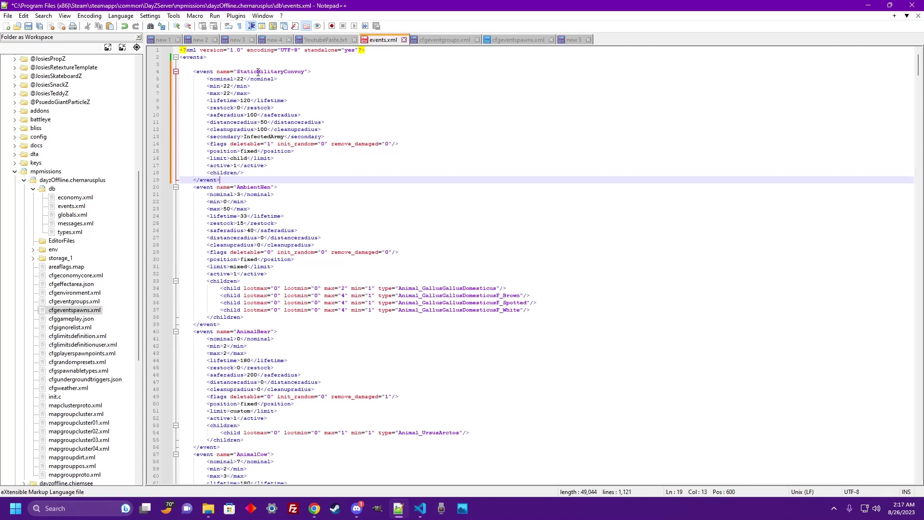
- Rename the pasted event StaticC130JNWAF and set its nominal, min and max values to 1
{"action": "left_click_drag", "start_coordinate": [258, 71], "coordinate": [304, 74]}
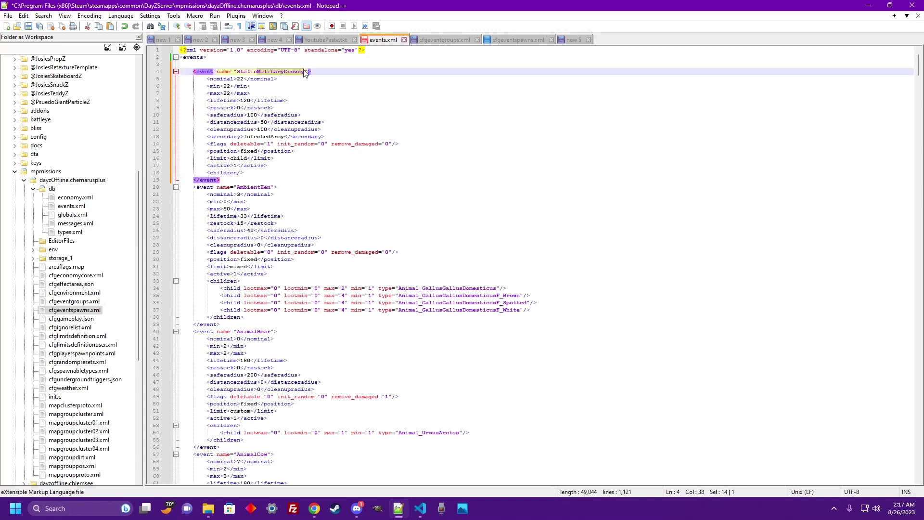
{"action": "type", "text": "C130JNWAF"}
{"action": "double_click", "coordinate": [240, 79]}
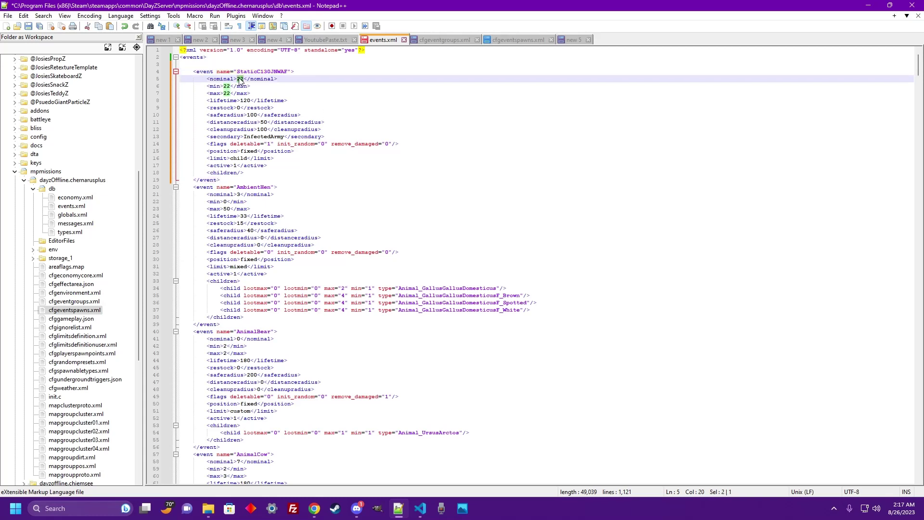
{"action": "type", "text": "1"}
{"action": "double_click", "coordinate": [231, 85]}
{"action": "type", "text": "1"}
{"action": "double_click", "coordinate": [227, 94]}
{"action": "type", "text": "1"}
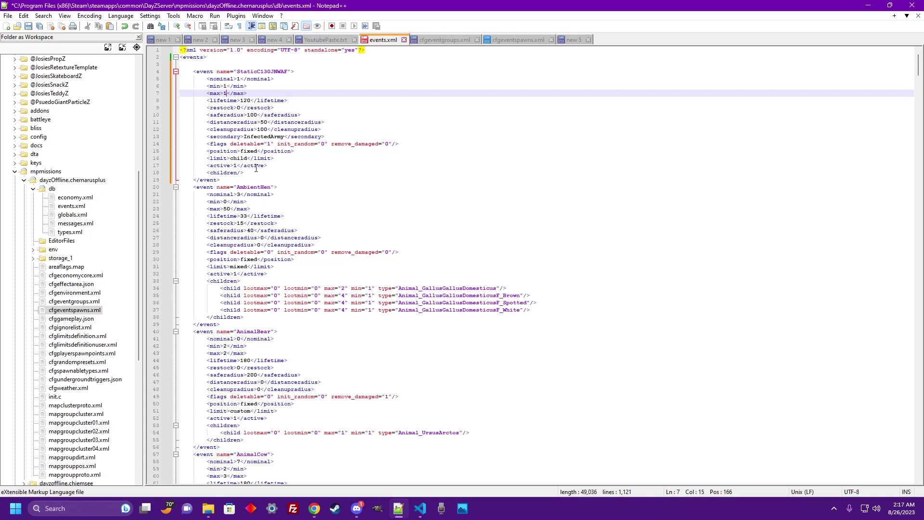
- Review the new event's saferadius, distanceradius and cleanupradius, keeping saferadius at 100, and save events.xml
{"action": "double_click", "coordinate": [252, 114]}
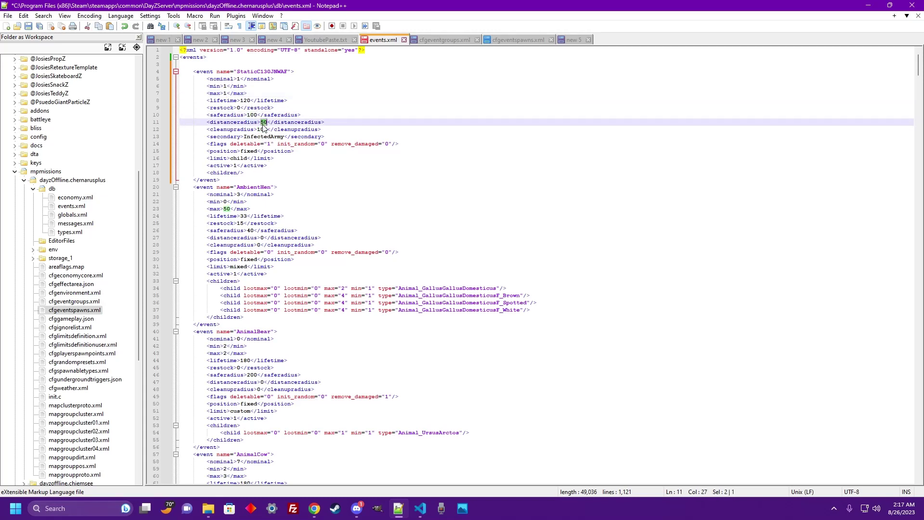
{"action": "double_click", "coordinate": [261, 129]}
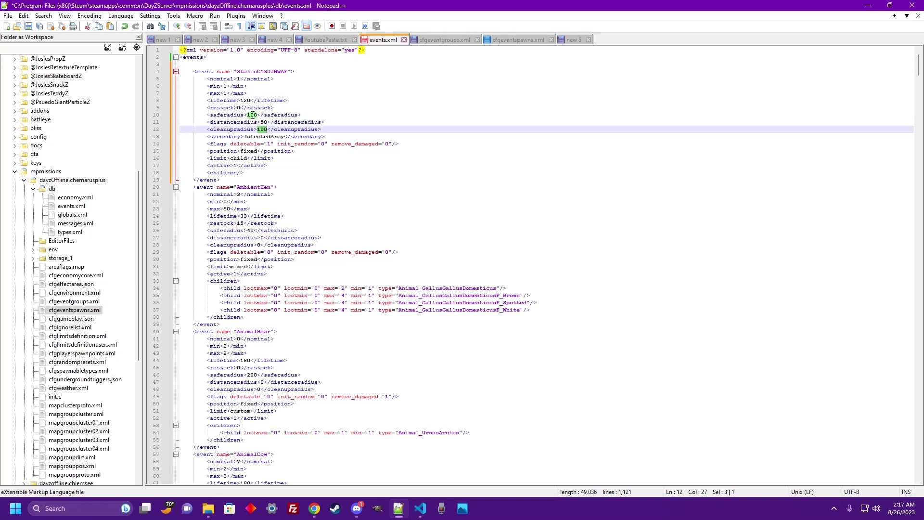
{"action": "double_click", "coordinate": [253, 115]}
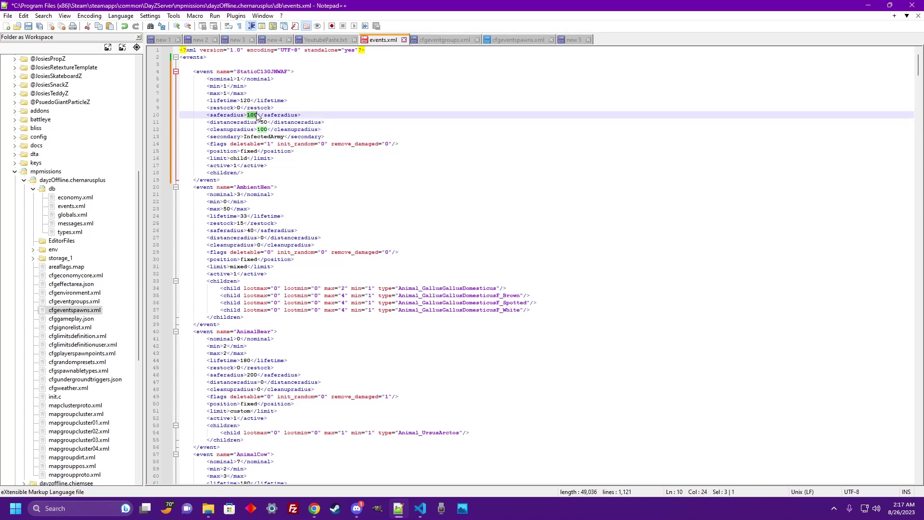
{"action": "left_click", "coordinate": [254, 116]}
{"action": "type", "text": "0"}
{"action": "key", "text": "BackSpace"}
{"action": "key", "text": "ctrl+s"}
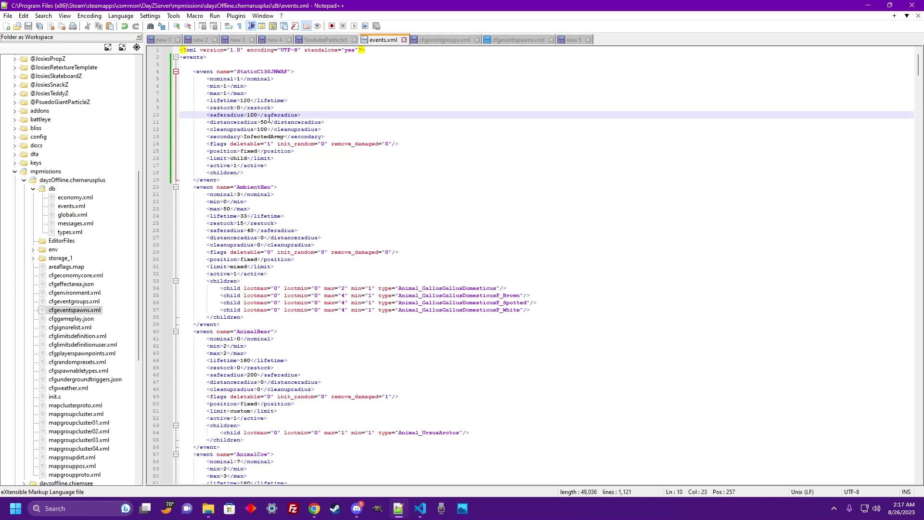
- Compare the new event's name with the event name, group name and group reference in the converted XML document
{"action": "double_click", "coordinate": [279, 73]}
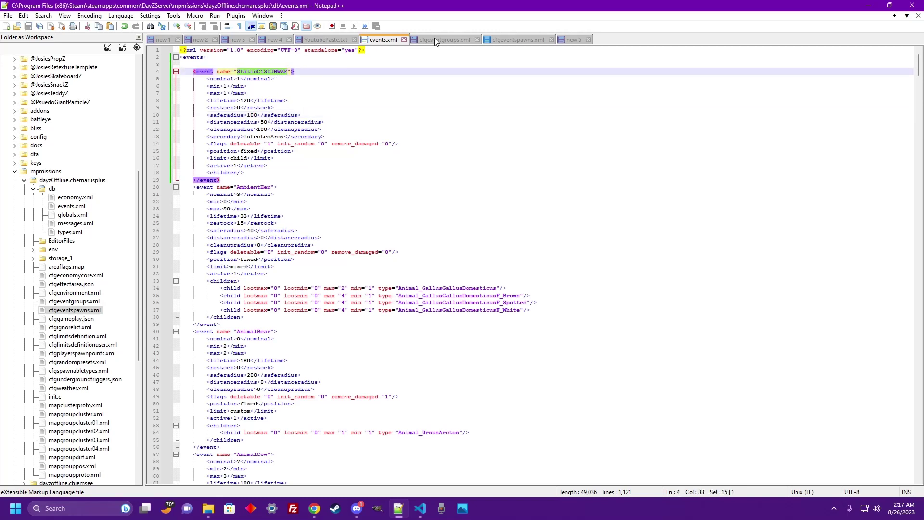
{"action": "left_click", "coordinate": [573, 40]}
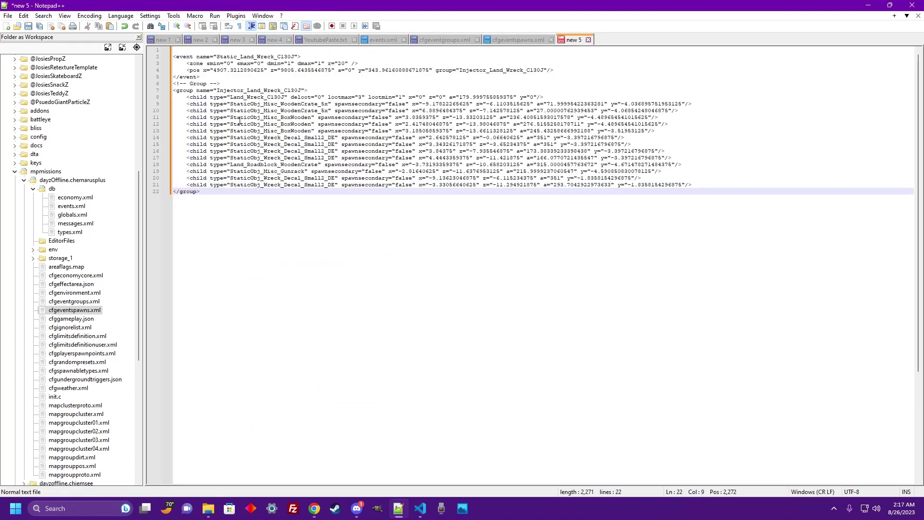
{"action": "left_click_drag", "start_coordinate": [233, 51], "coordinate": [237, 191]}
{"action": "left_click", "coordinate": [238, 85]}
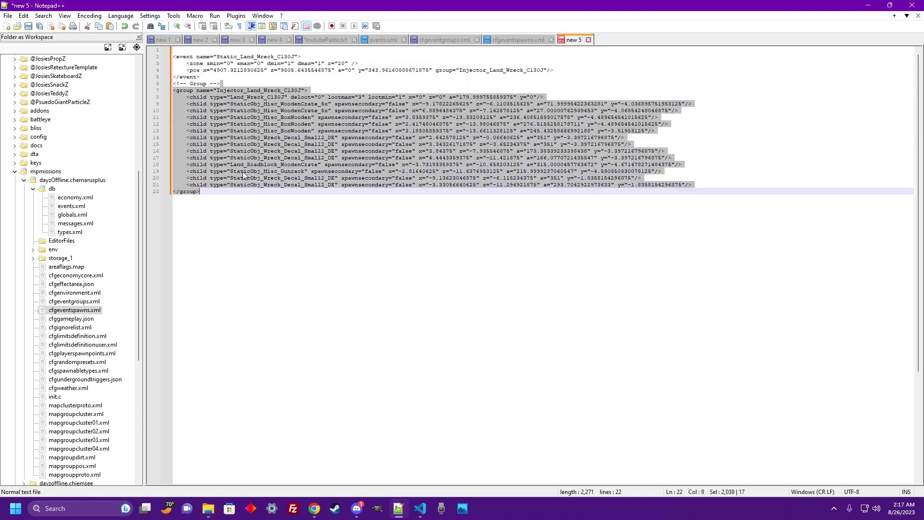
{"action": "double_click", "coordinate": [265, 90]}
{"action": "double_click", "coordinate": [264, 57]}
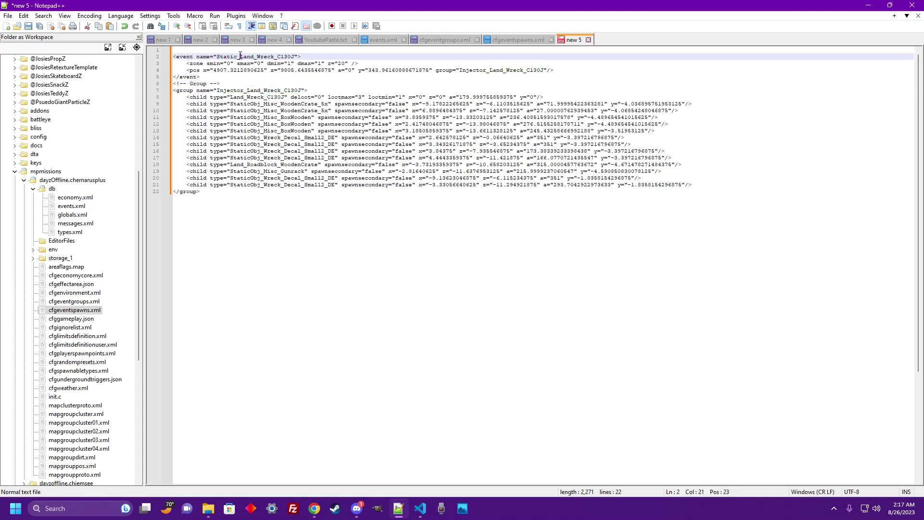
{"action": "double_click", "coordinate": [241, 56]}
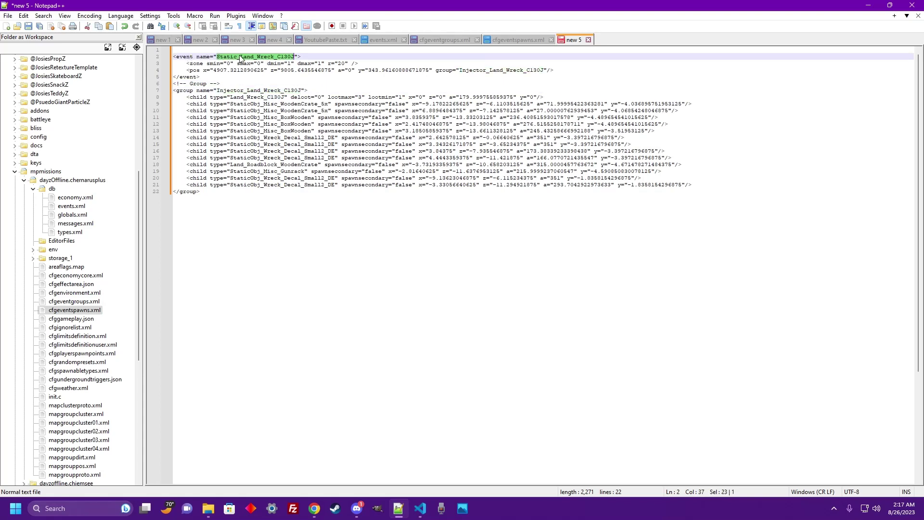
{"action": "double_click", "coordinate": [238, 90]}
{"action": "double_click", "coordinate": [472, 70]}
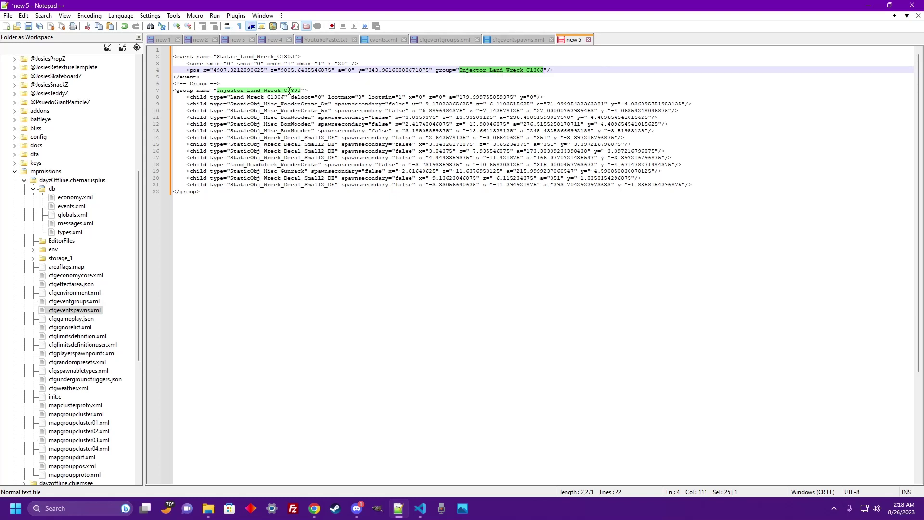
{"action": "key", "text": "ctrl+F3"}
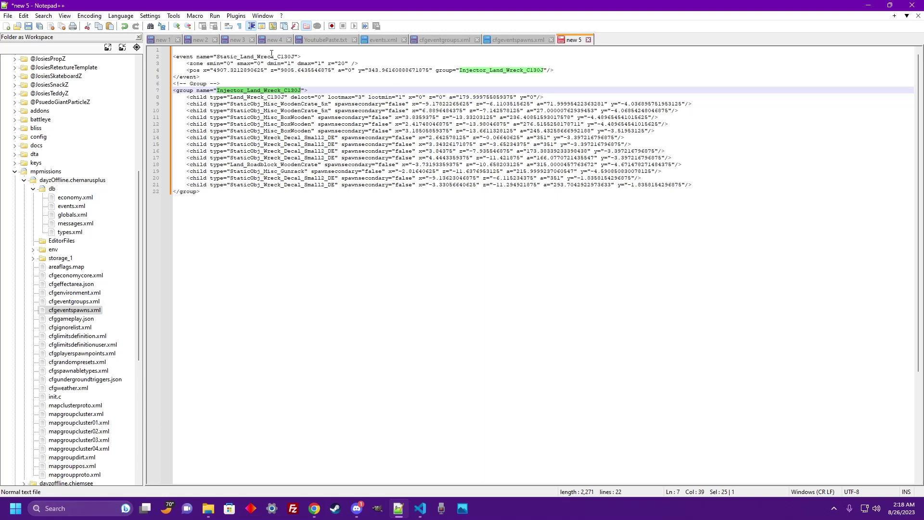
- Copy the Static_Land_Wreck_C130J event block from the converted XML into cfgeventspawns.xml, below the opening eventposdef tag
{"action": "left_click_drag", "start_coordinate": [272, 50], "coordinate": [268, 74]}
{"action": "key", "text": "ctrl+c"}
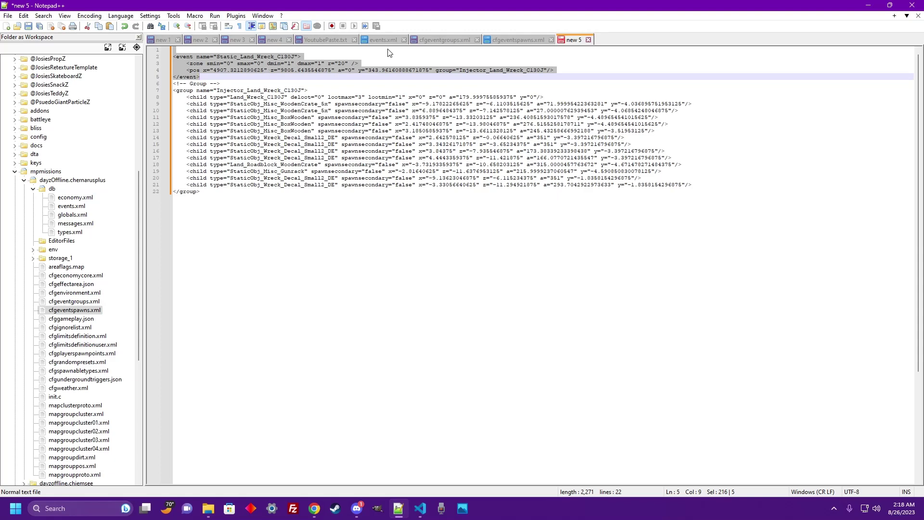
{"action": "left_click", "coordinate": [514, 40]}
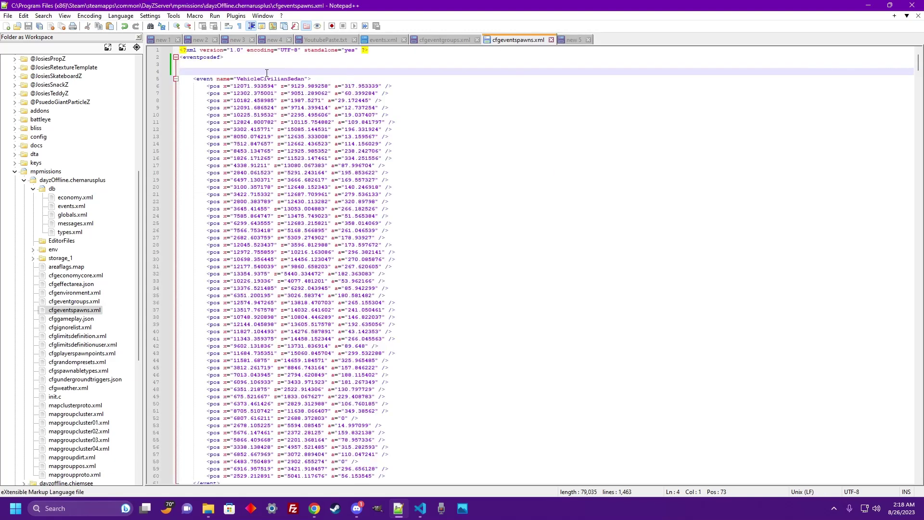
{"action": "key", "text": "ctrl+v"}
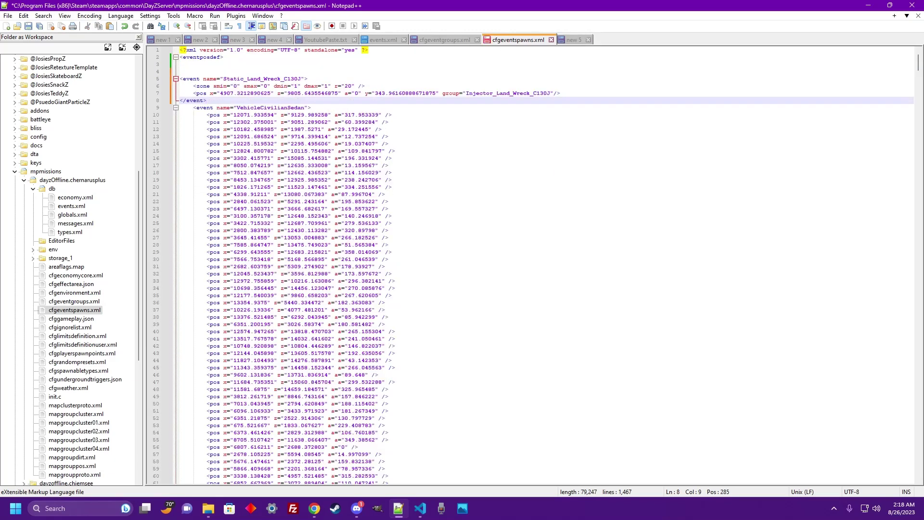
- Change the pasted spawn event's name to StaticC130JNWAF, matching events.xml, and save cfgeventspawns.xml
{"action": "left_click", "coordinate": [386, 39]}
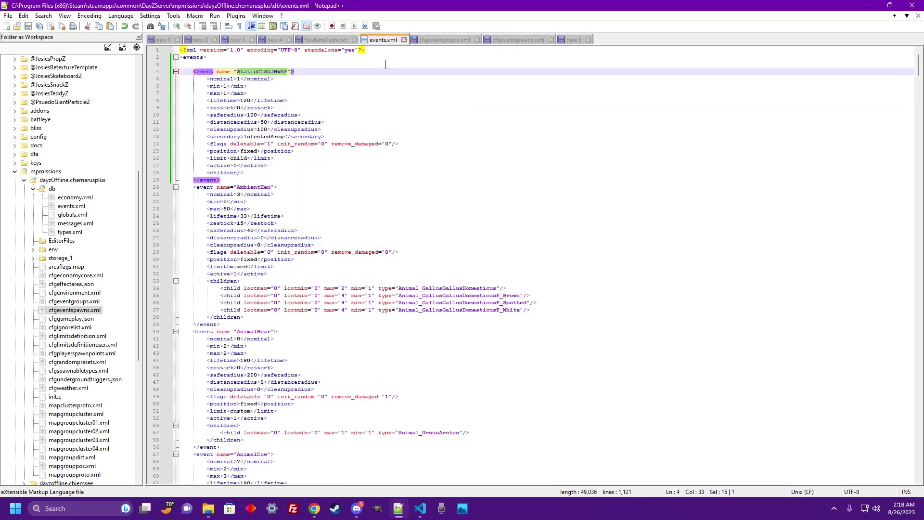
{"action": "left_click", "coordinate": [506, 39]}
{"action": "double_click", "coordinate": [260, 79]}
{"action": "type", "text": "StaticC130JNWAF"}
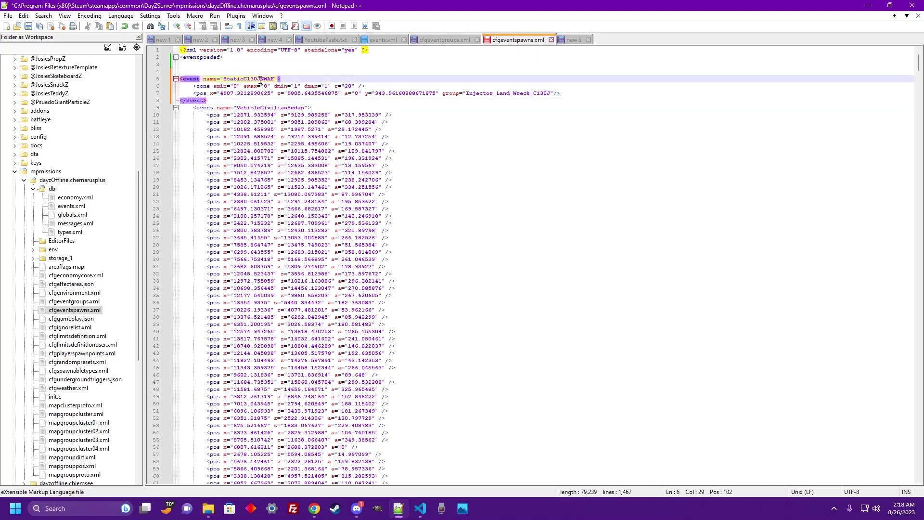
{"action": "key", "text": "ctrl+s"}
- Copy the Injector_Land_Wreck_C130J group block from the converted XML into cfgeventgroups.xml, below the opening eventgroupdef tag
{"action": "left_click", "coordinate": [573, 40]}
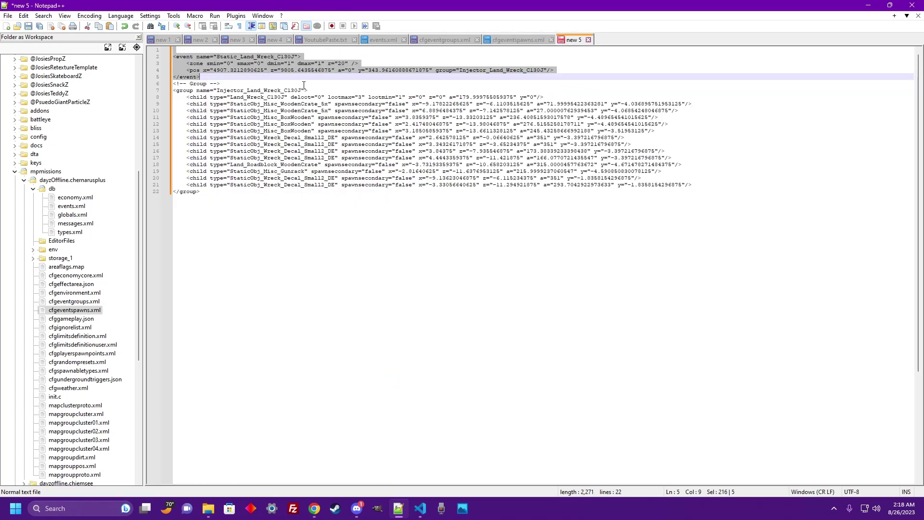
{"action": "left_click_drag", "start_coordinate": [231, 84], "coordinate": [228, 195]}
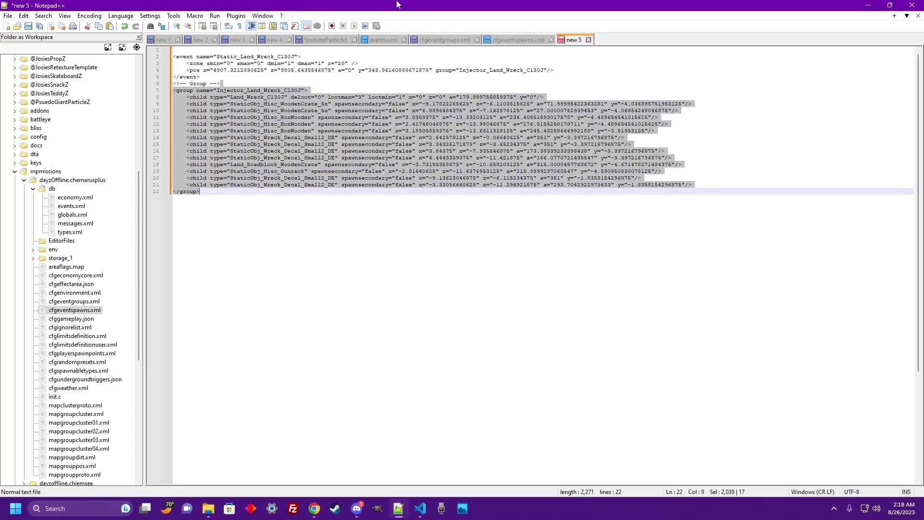
{"action": "left_click", "coordinate": [440, 38]}
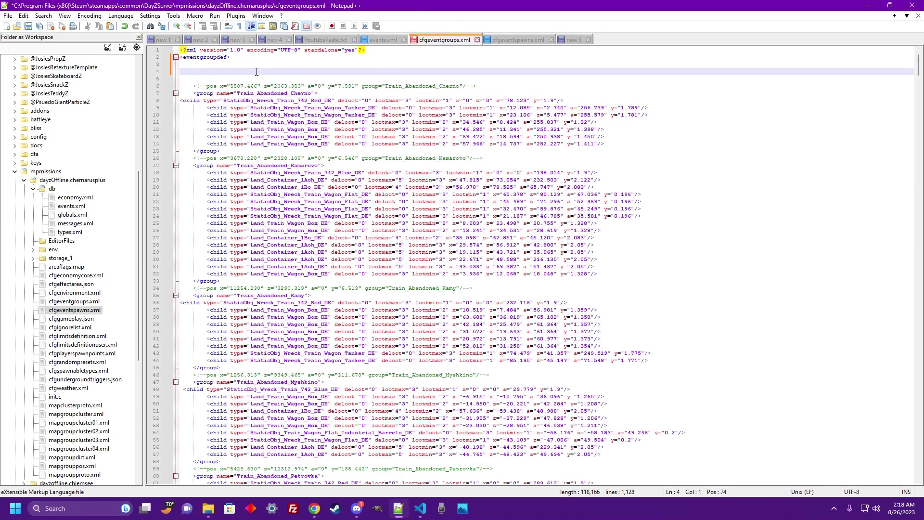
{"action": "key", "text": "ctrl+v"}
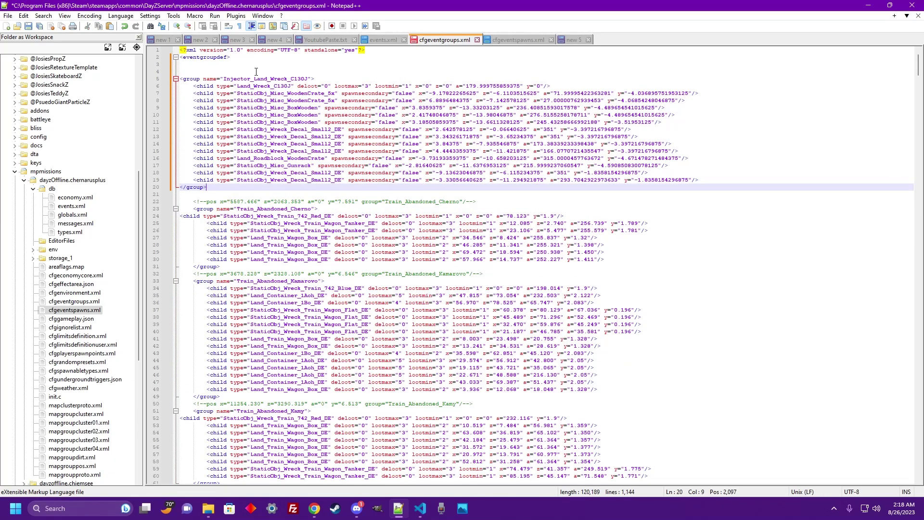
- Save cfgeventgroups.xml and cross-check the group and event names across cfgeventgroups.xml, cfgeventspawns.xml and events.xml
{"action": "double_click", "coordinate": [259, 78]}
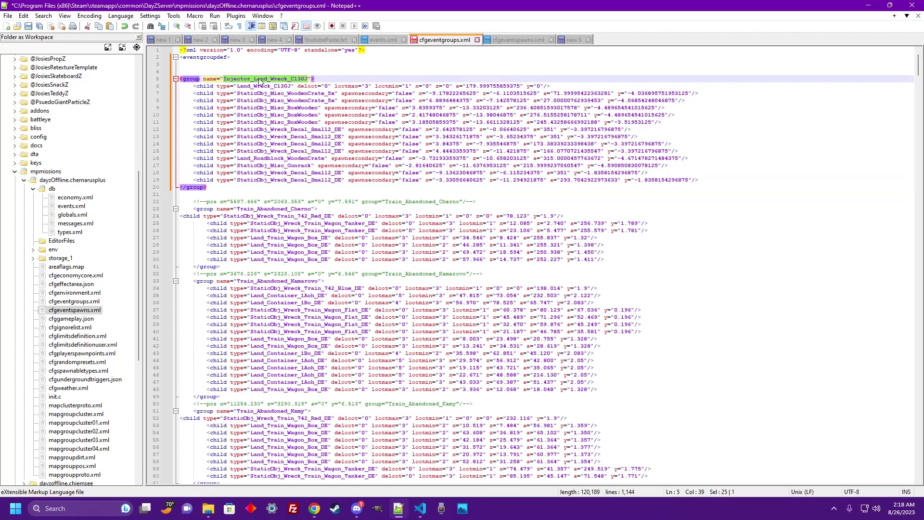
{"action": "left_click", "coordinate": [530, 41]}
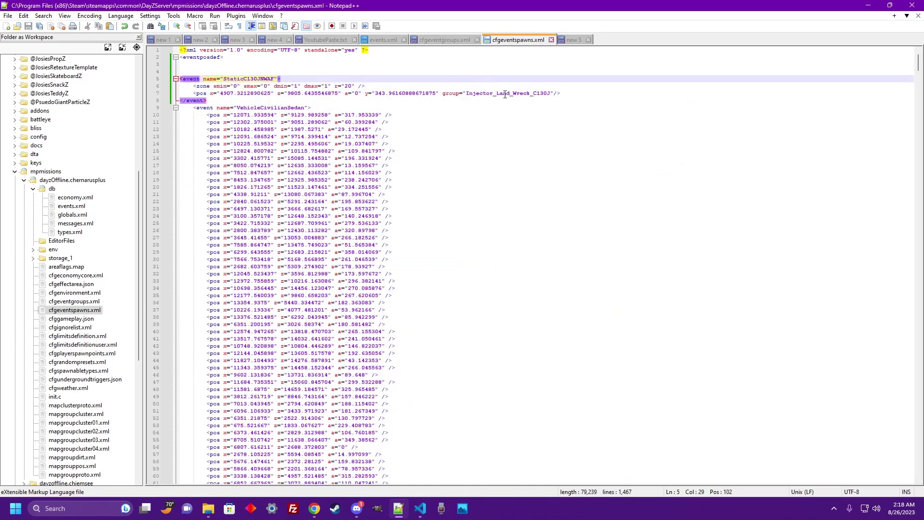
{"action": "left_click", "coordinate": [455, 94]}
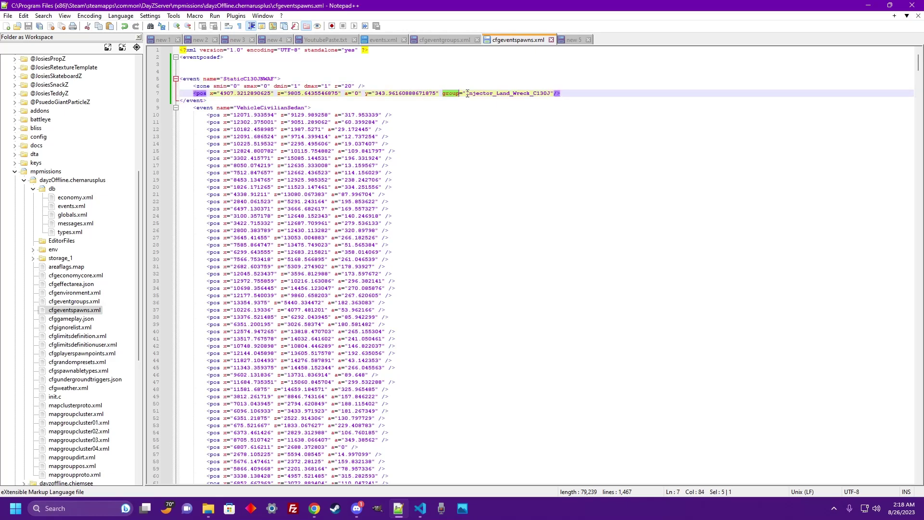
{"action": "double_click", "coordinate": [476, 94]}
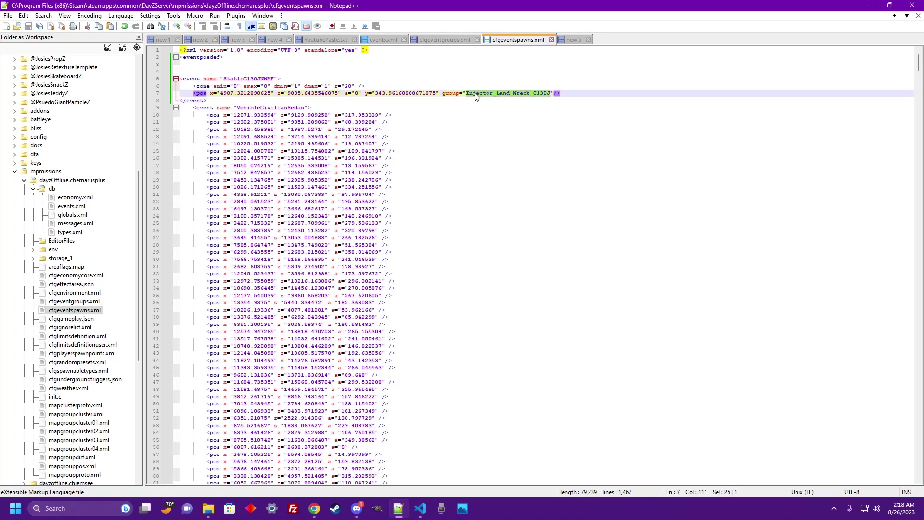
{"action": "left_click", "coordinate": [449, 40]}
{"action": "left_click", "coordinate": [496, 40]}
{"action": "left_click", "coordinate": [376, 70]}
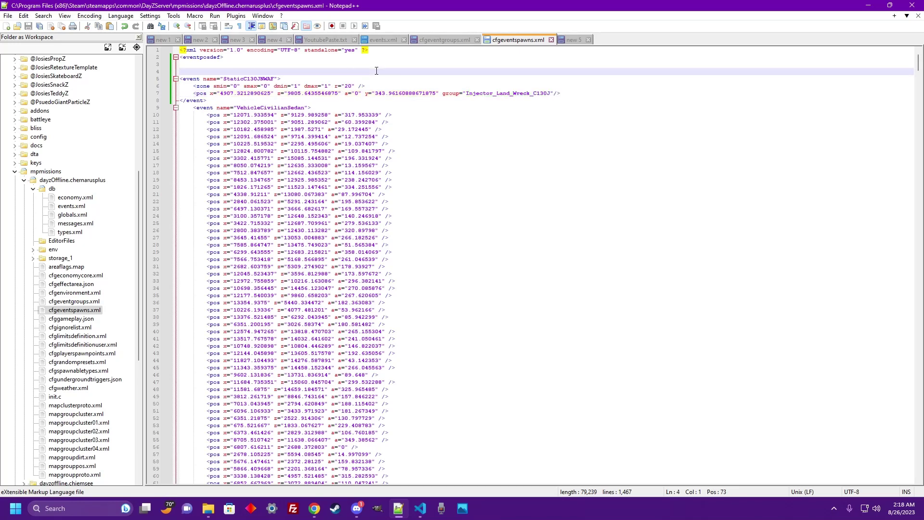
{"action": "left_click", "coordinate": [442, 39]}
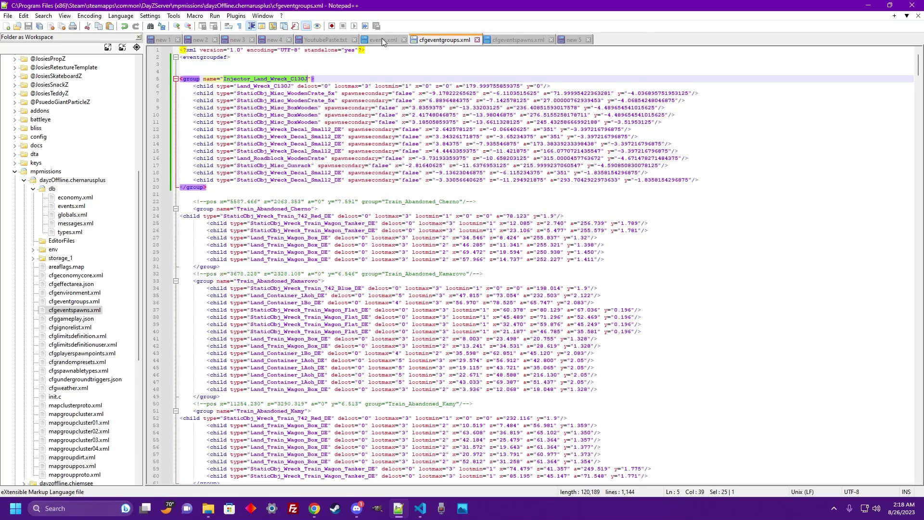
{"action": "left_click", "coordinate": [382, 39]}
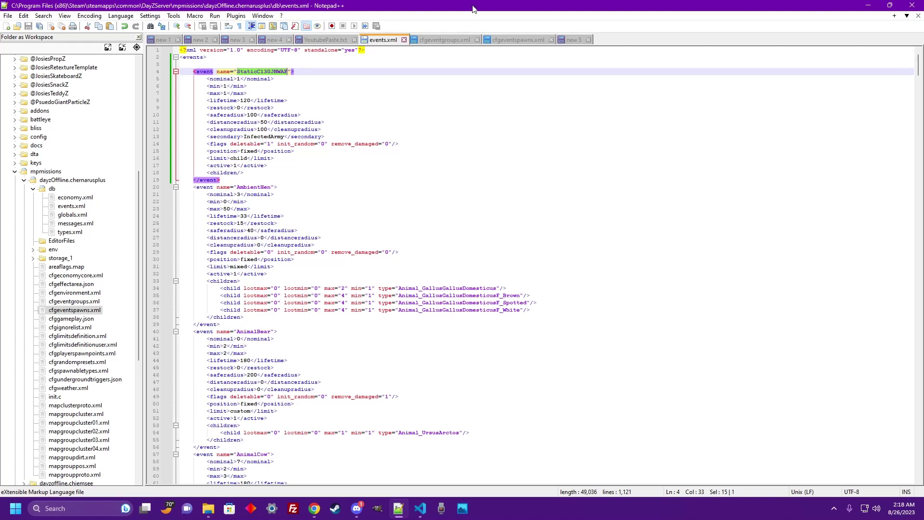
- Restore the maximized Notepad++ window to its smaller size to uncover the windows behind it
{"action": "left_click_drag", "start_coordinate": [473, 8], "coordinate": [412, 67]}
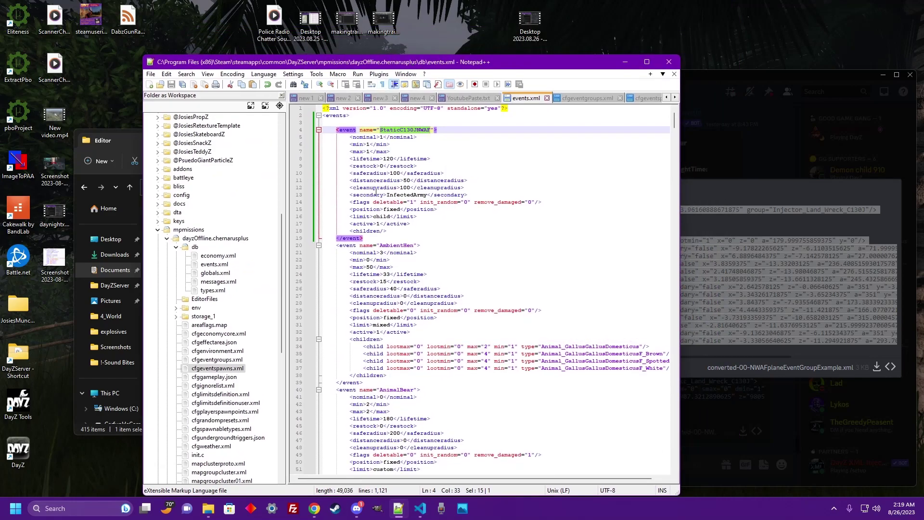